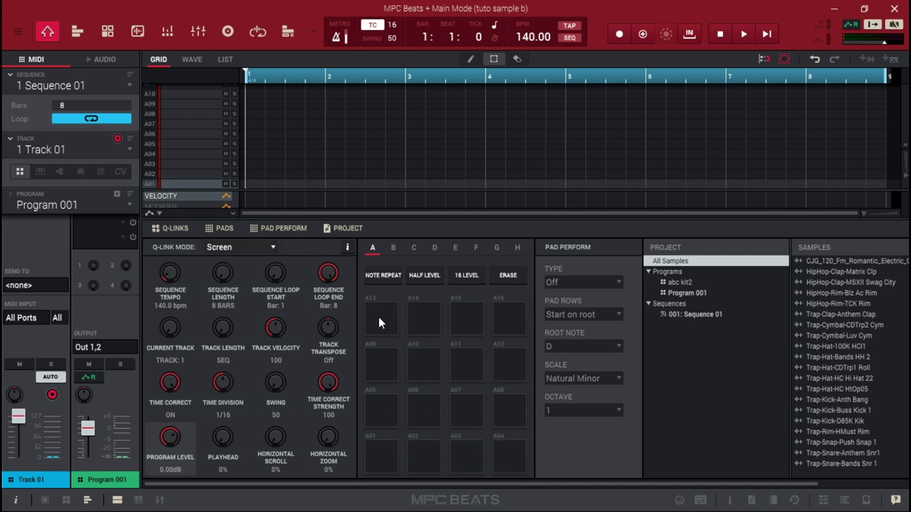
# Assign samples from abc kit2 to pads: Matrix Clp on A07, Blz Ac Rim on A03, D85K Kik on A01, Buss Kick 1 on A05
pyautogui.click(673, 282)
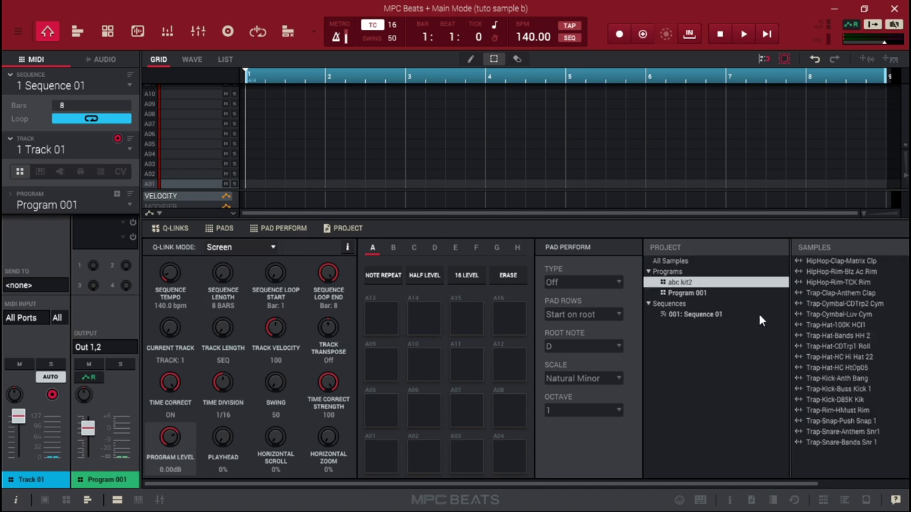
pyautogui.click(820, 262)
pyautogui.moveTo(819, 262); pyautogui.dragTo(465, 418)
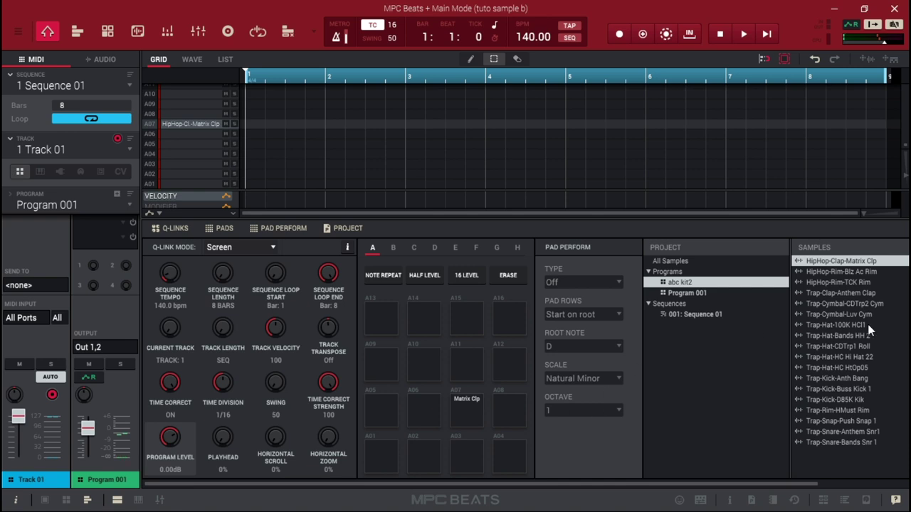
pyautogui.moveTo(837, 273); pyautogui.dragTo(465, 456)
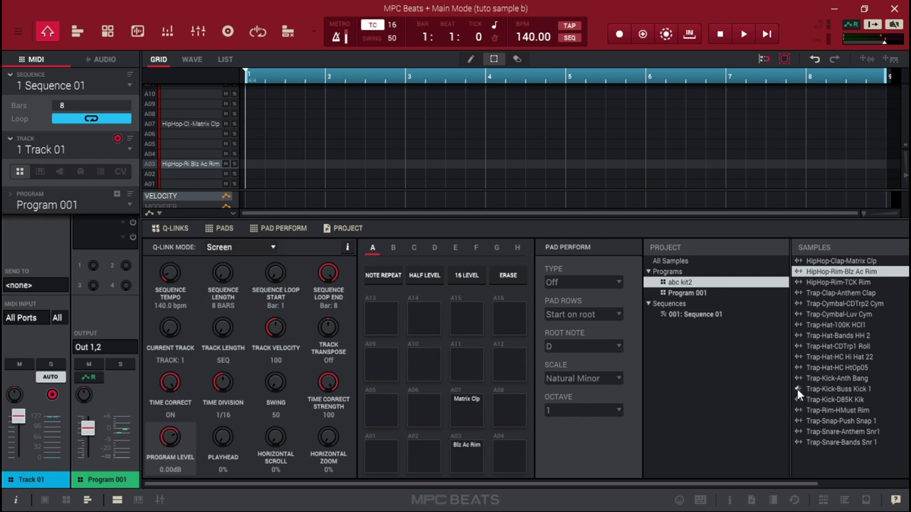
pyautogui.moveTo(827, 401); pyautogui.dragTo(383, 453)
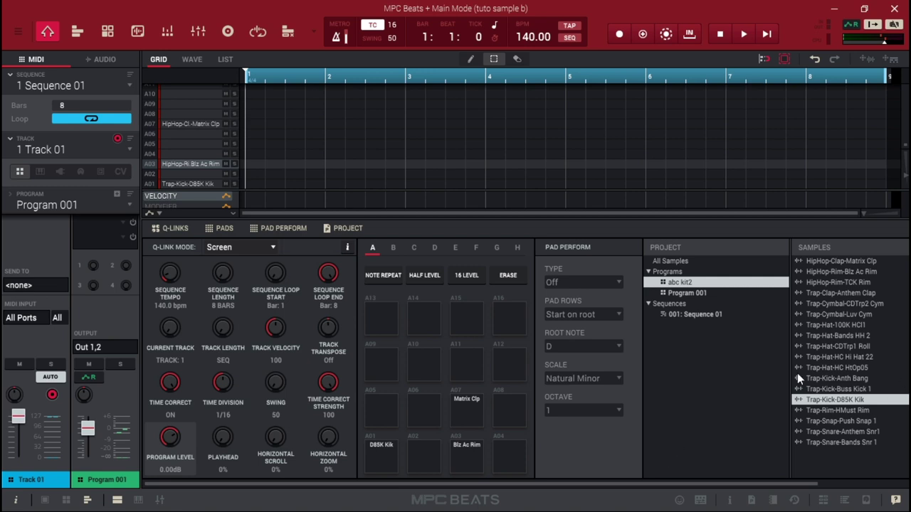
pyautogui.moveTo(827, 392); pyautogui.dragTo(379, 419)
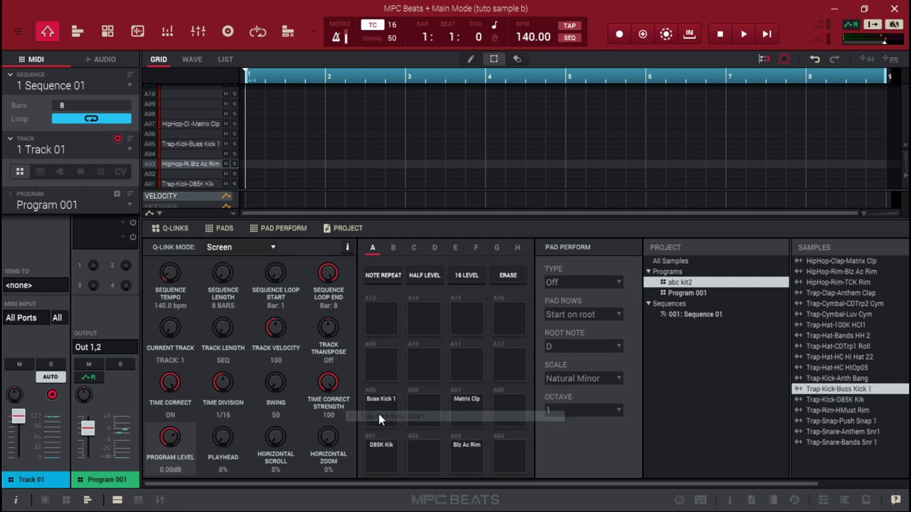
# Audition the Trap-Rim-HMust Rim sample and play the assigned pads A01, A05, A07 and A03
pyautogui.click(828, 411)
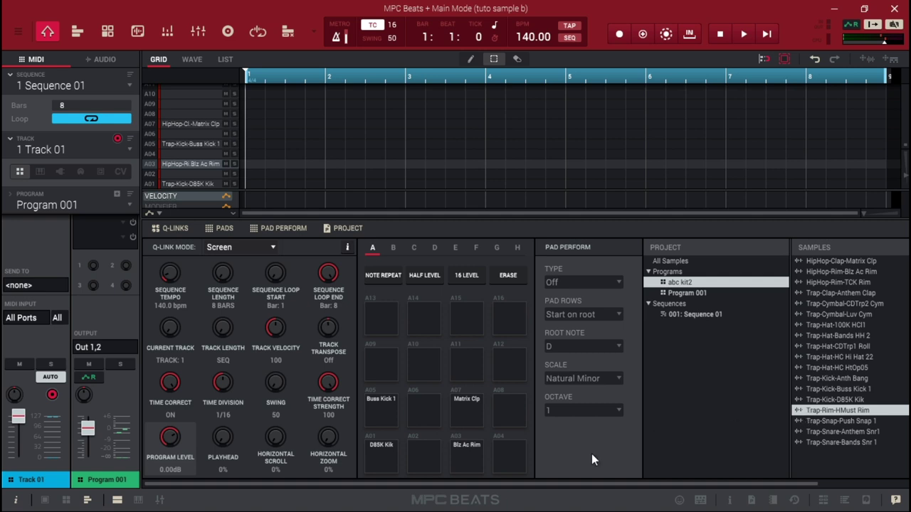
pyautogui.click(368, 451)
pyautogui.click(375, 415)
pyautogui.click(460, 420)
pyautogui.click(457, 455)
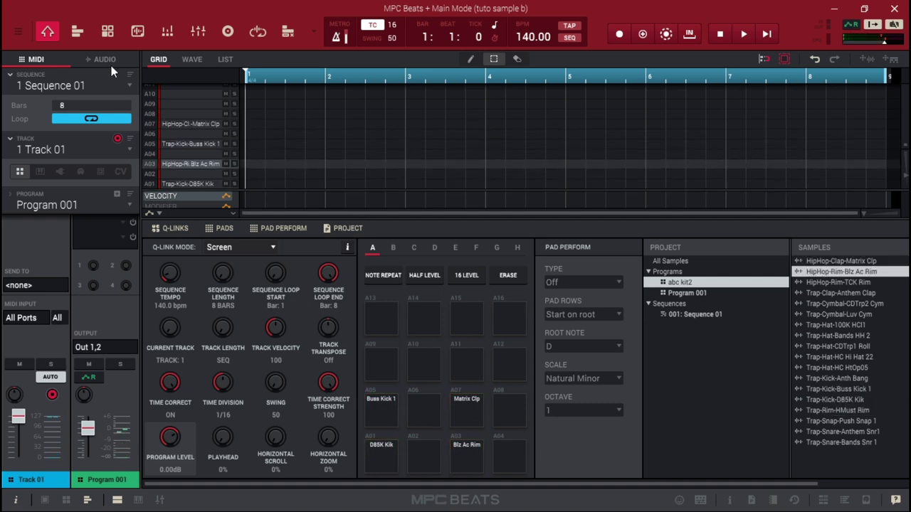
# In the program editor, add Trap-Kick-Buss Kick 1 as the second sample layer of pad A01 and play the pad
pyautogui.click(75, 32)
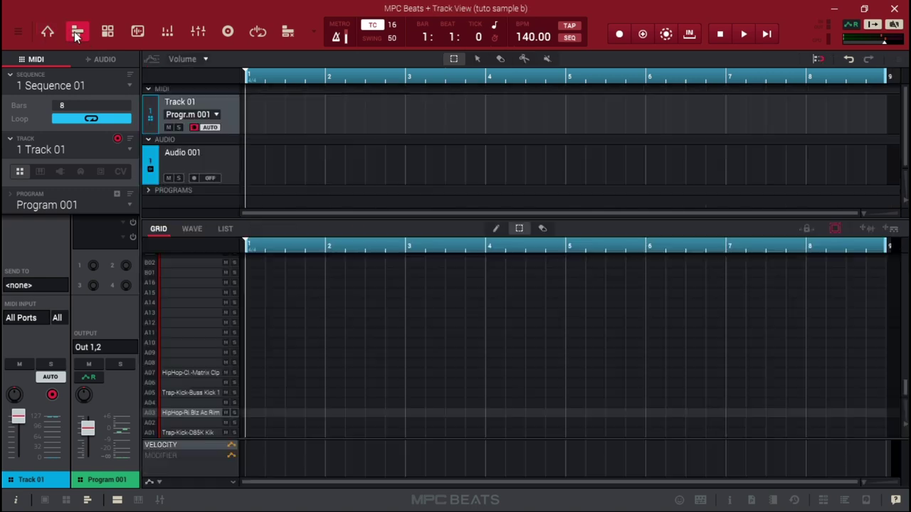
pyautogui.click(136, 32)
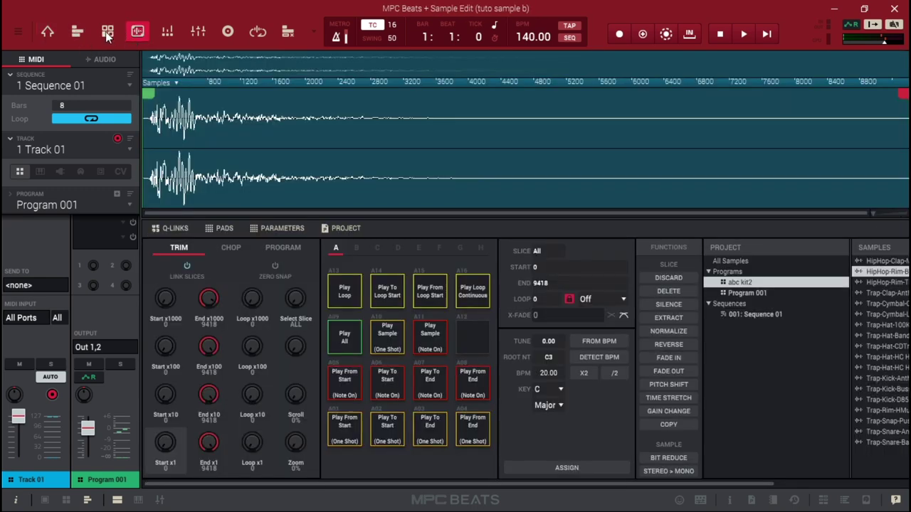
pyautogui.click(106, 31)
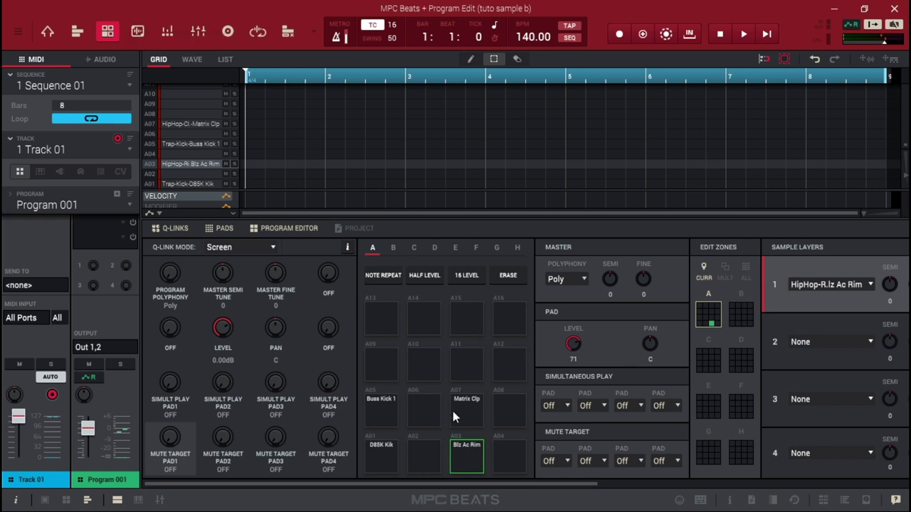
pyautogui.click(379, 409)
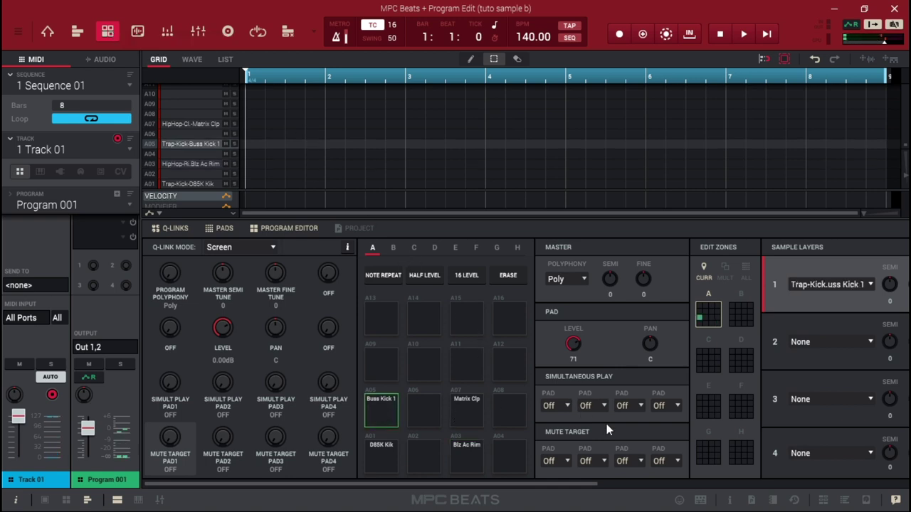
pyautogui.click(378, 454)
pyautogui.moveTo(435, 486); pyautogui.dragTo(530, 495)
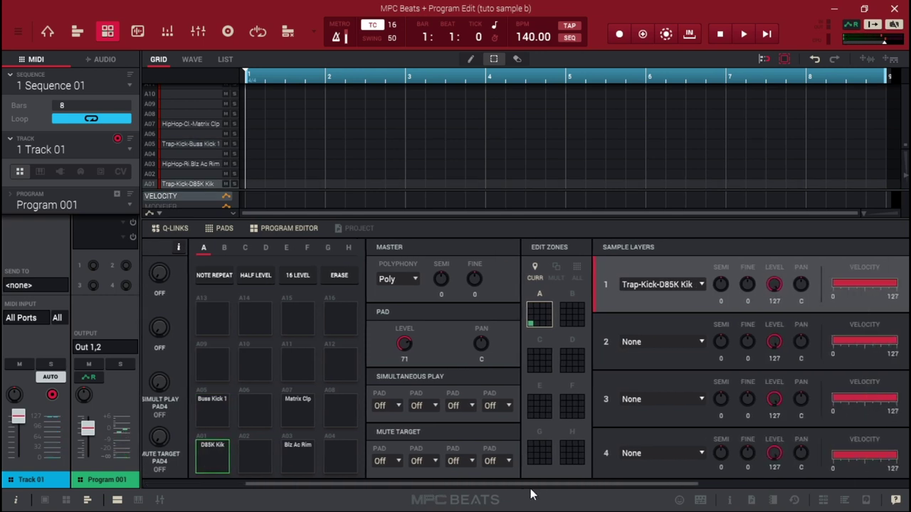
pyautogui.click(702, 341)
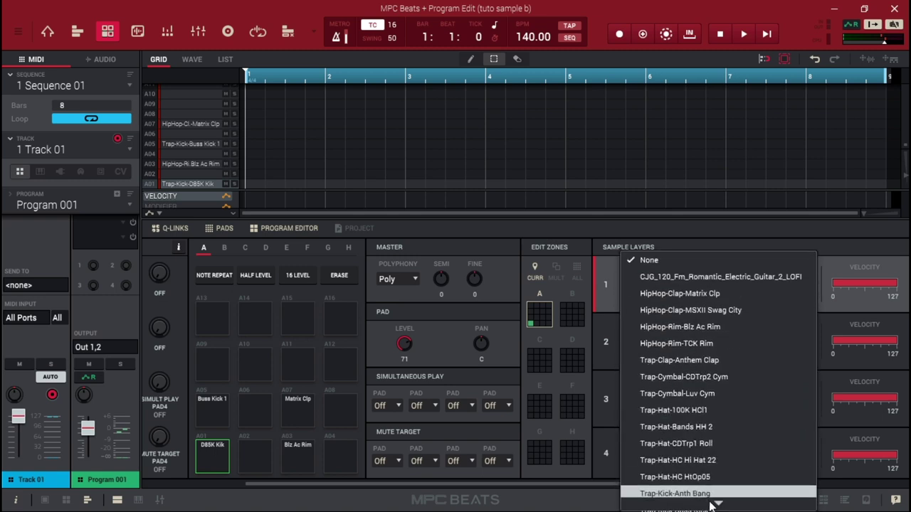
pyautogui.moveTo(711, 504)
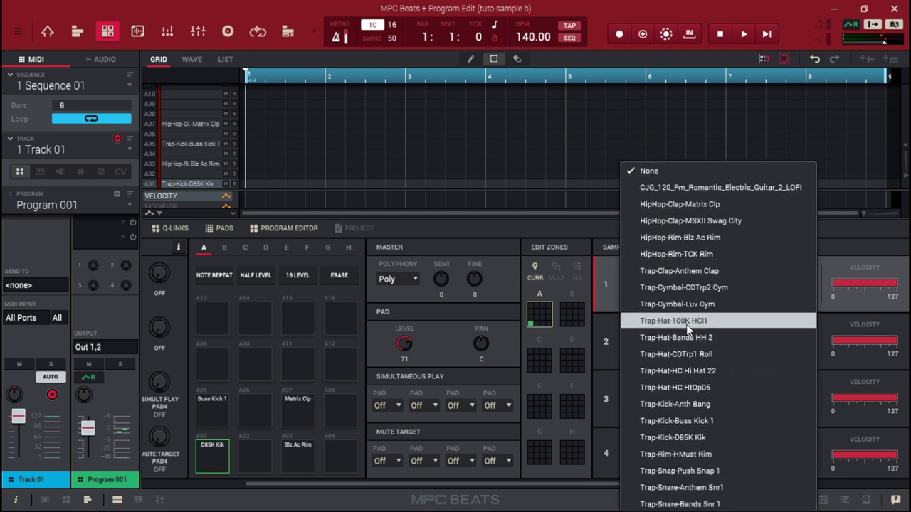
pyautogui.click(687, 422)
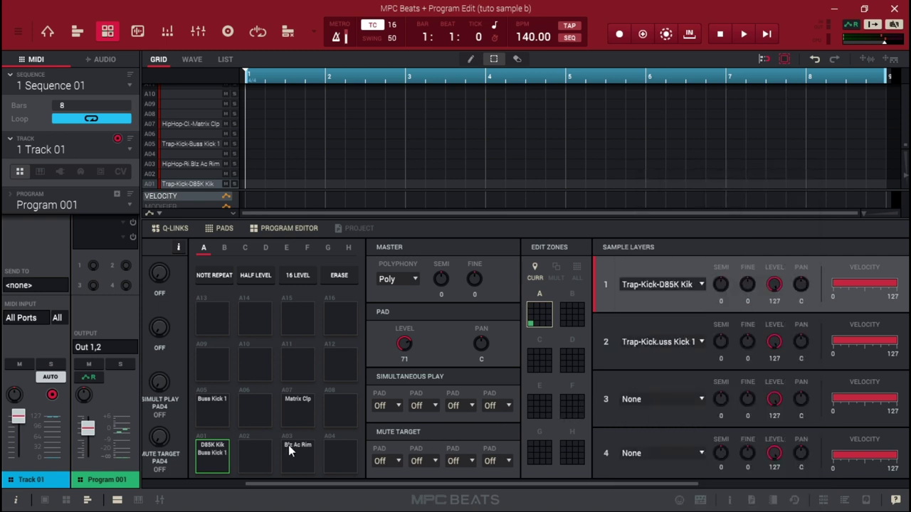
pyautogui.click(215, 454)
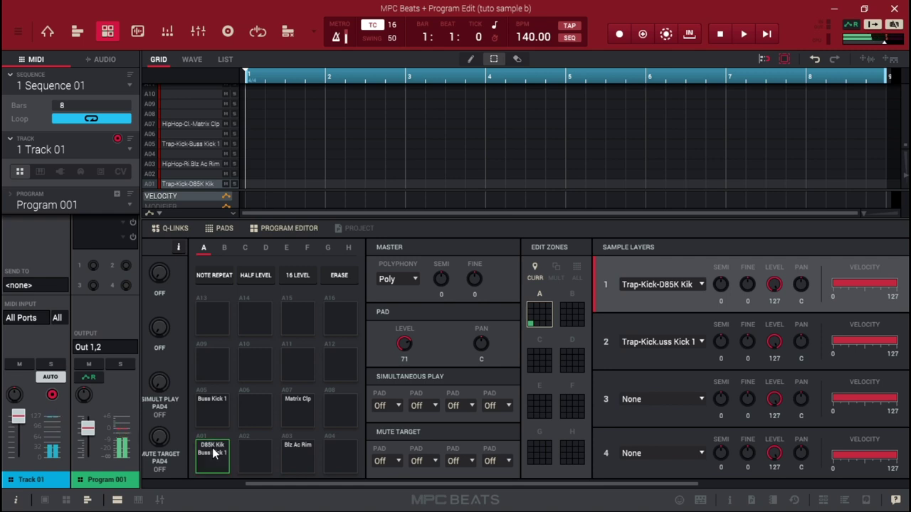
# Set pad A01's filter type to MPC3000 LPF with cutoff 97 and resonance 24
pyautogui.moveTo(328, 484); pyautogui.dragTo(635, 481)
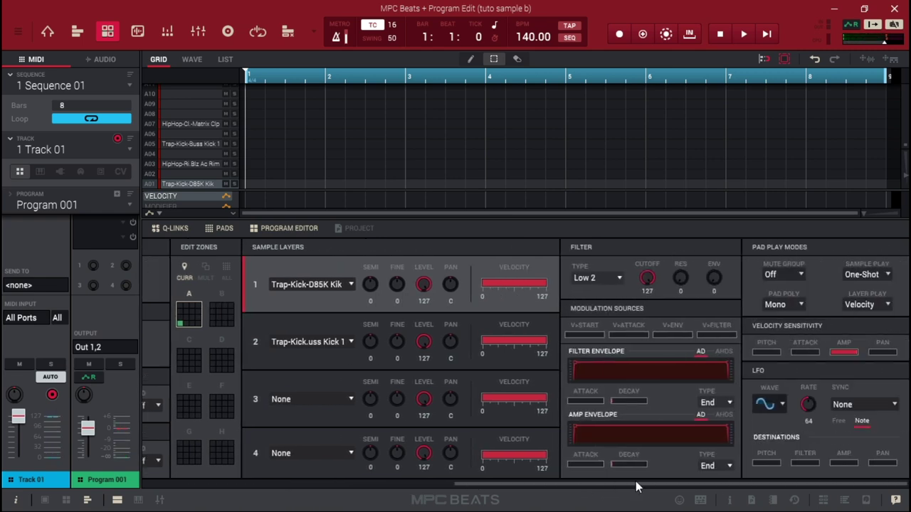
pyautogui.click(608, 278)
pyautogui.moveTo(606, 311)
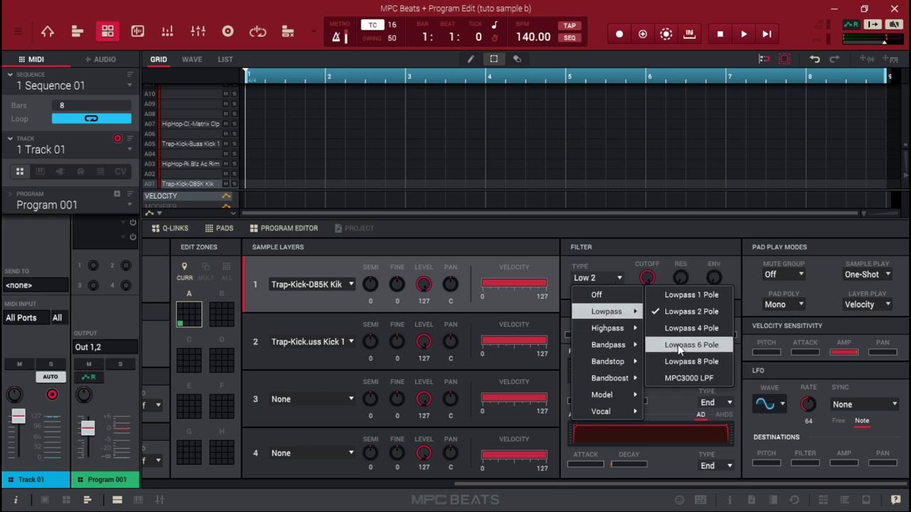
pyautogui.click(657, 379)
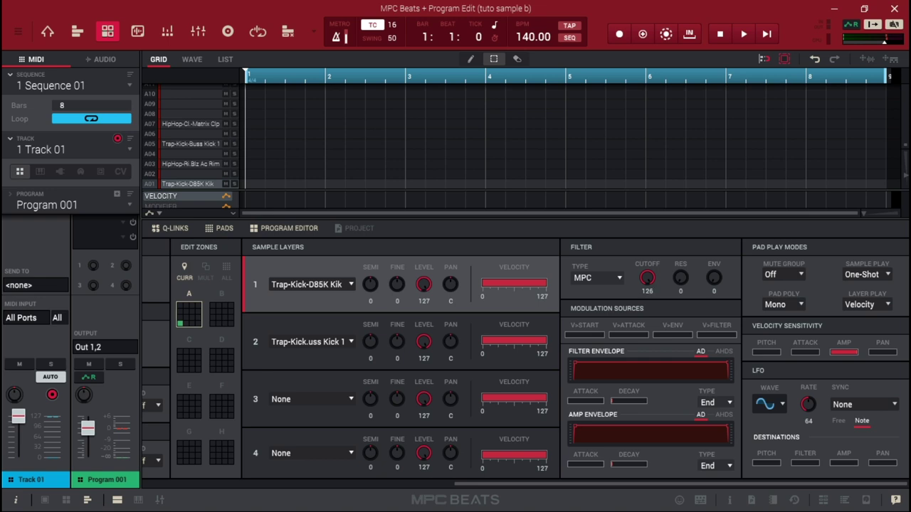
pyautogui.moveTo(646, 278); pyautogui.dragTo(647, 302)
pyautogui.moveTo(648, 283)
pyautogui.mouseDown()
pyautogui.moveTo(647, 303)
pyautogui.moveTo(648, 281)
pyautogui.moveTo(680, 264)
pyautogui.moveTo(680, 222)
pyautogui.moveTo(680, 253)
pyautogui.moveTo(655, 263)
pyautogui.moveTo(645, 295)
pyautogui.moveTo(649, 278)
pyautogui.moveTo(688, 285)
pyautogui.moveTo(647, 275)
pyautogui.mouseUp()
# Load Trap-Snare-Anthem Snr1 into layer 3 and limit the upper velocity to 52 on layer 3 and 95 on layer 2
pyautogui.click(349, 400)
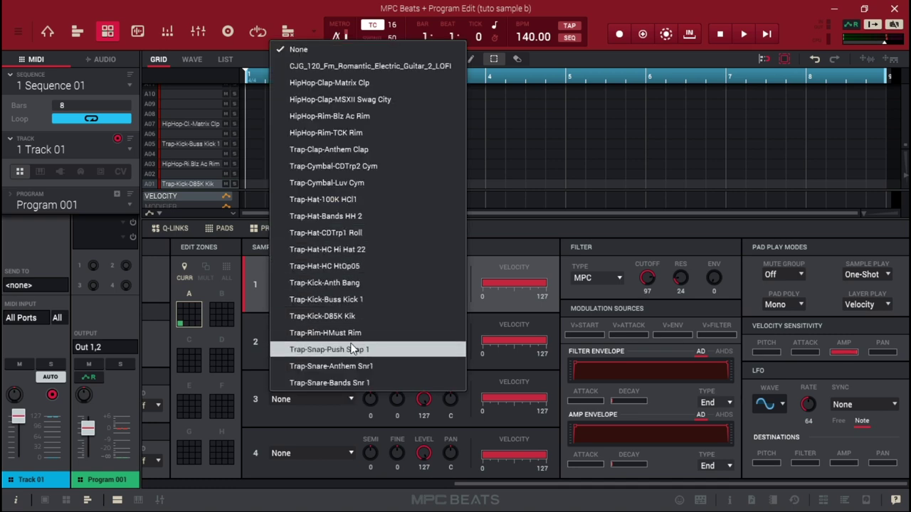
pyautogui.click(341, 364)
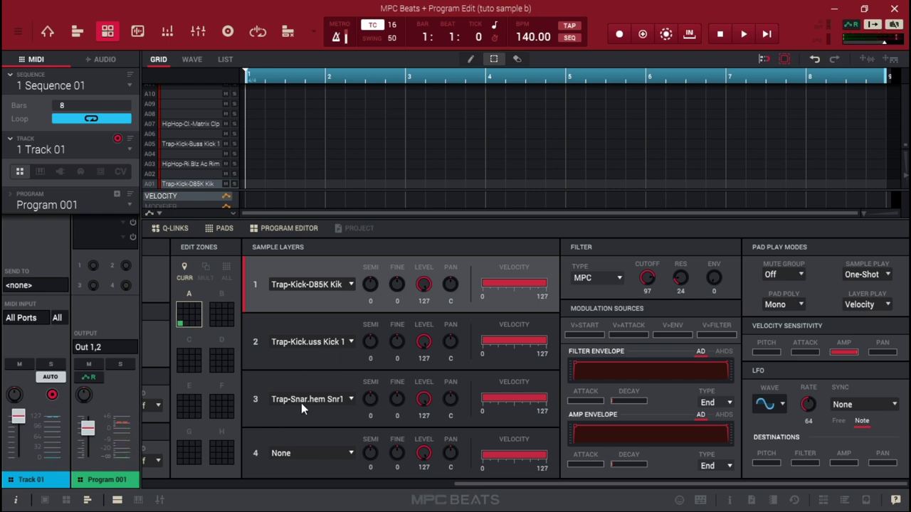
pyautogui.moveTo(516, 399); pyautogui.dragTo(483, 400)
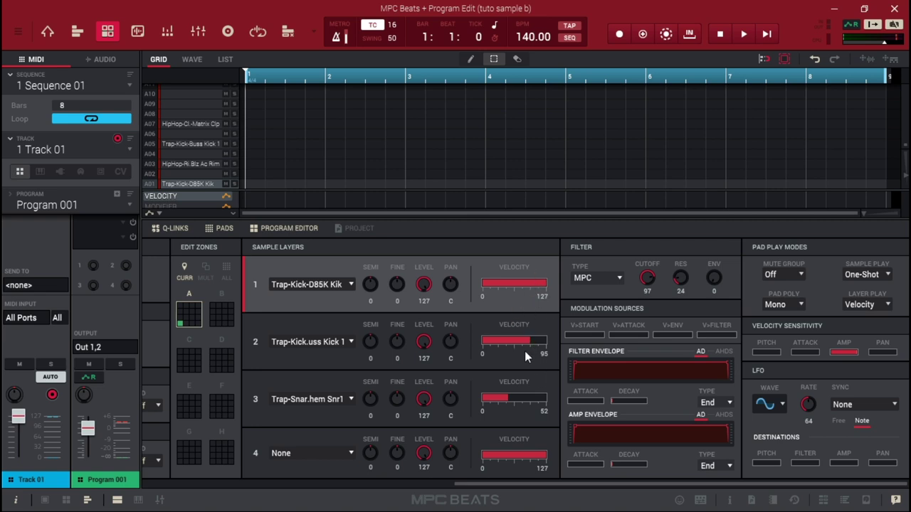
# Replace the layer 3 sample with Trap-Hat-100K HCl1 and set its velocity range to 48–127
pyautogui.click(349, 400)
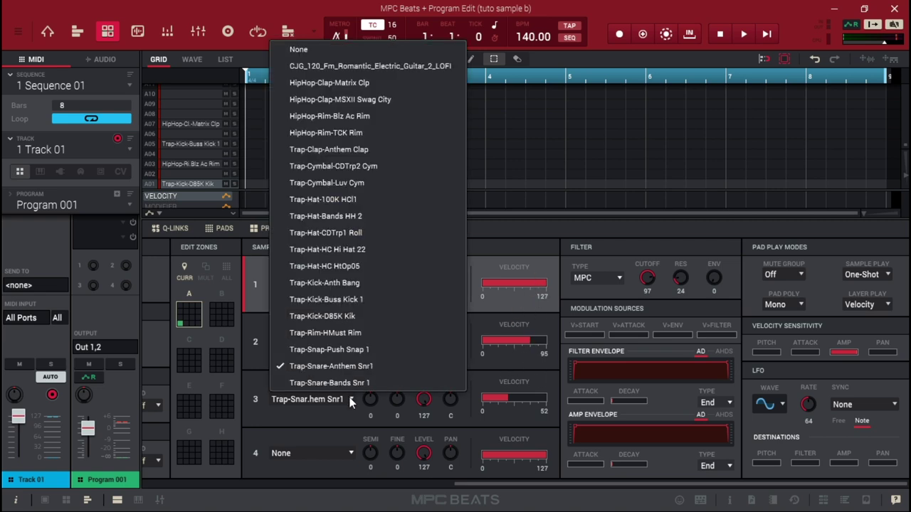
pyautogui.click(344, 200)
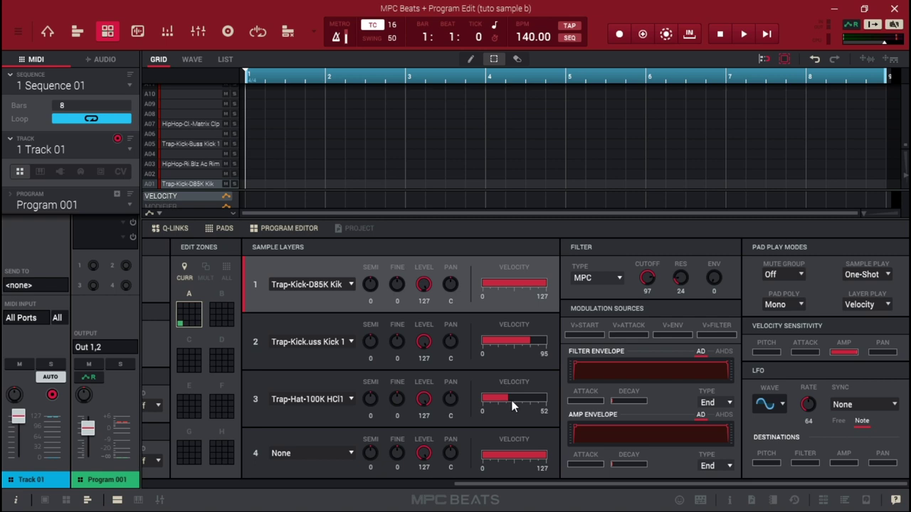
pyautogui.moveTo(506, 398); pyautogui.dragTo(551, 399)
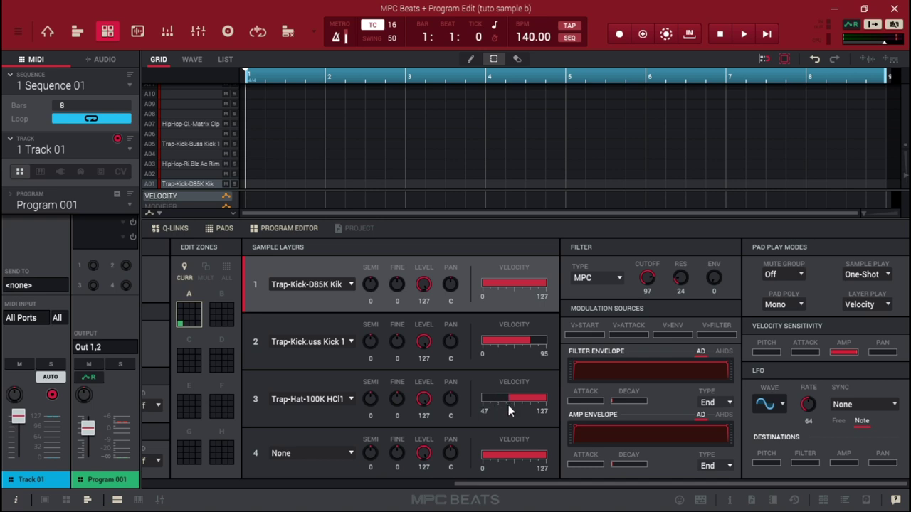
pyautogui.moveTo(504, 408); pyautogui.dragTo(492, 387)
# Switch the program of Track 01 to abc kit2
pyautogui.click(130, 149)
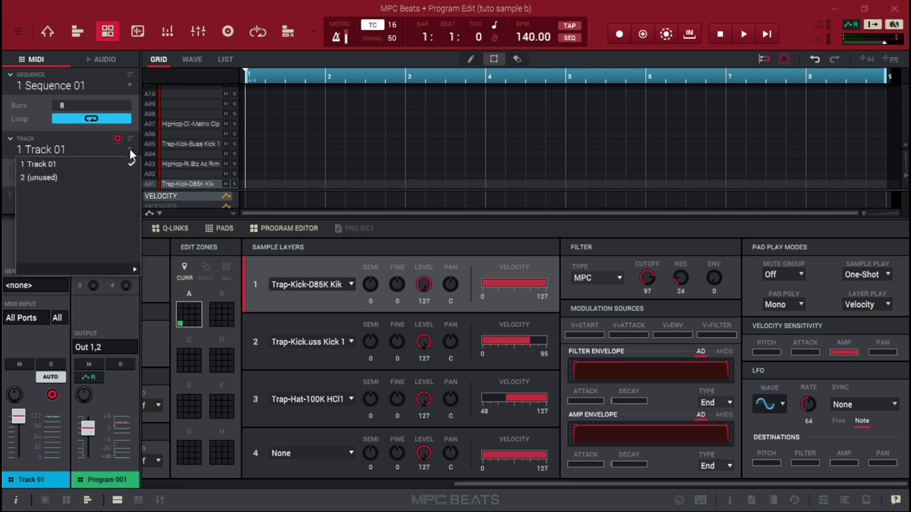
pyautogui.click(88, 145)
pyautogui.click(132, 203)
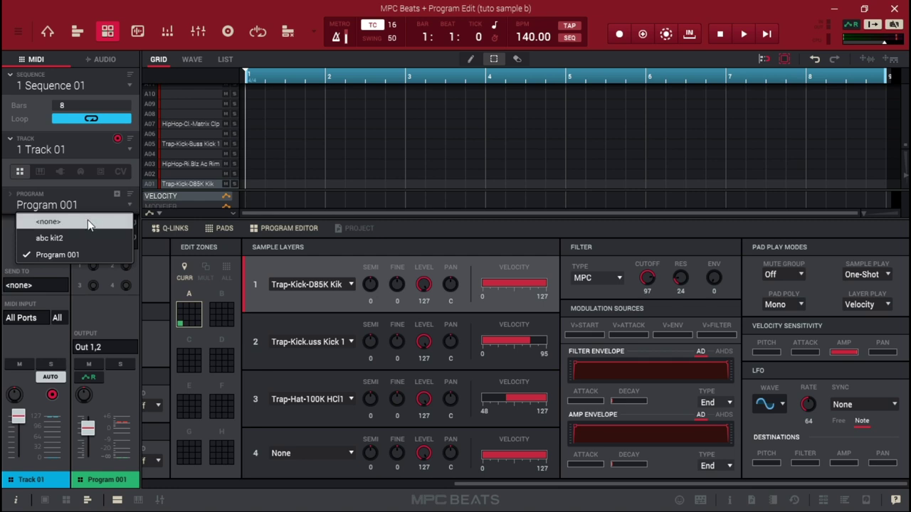
pyautogui.click(92, 235)
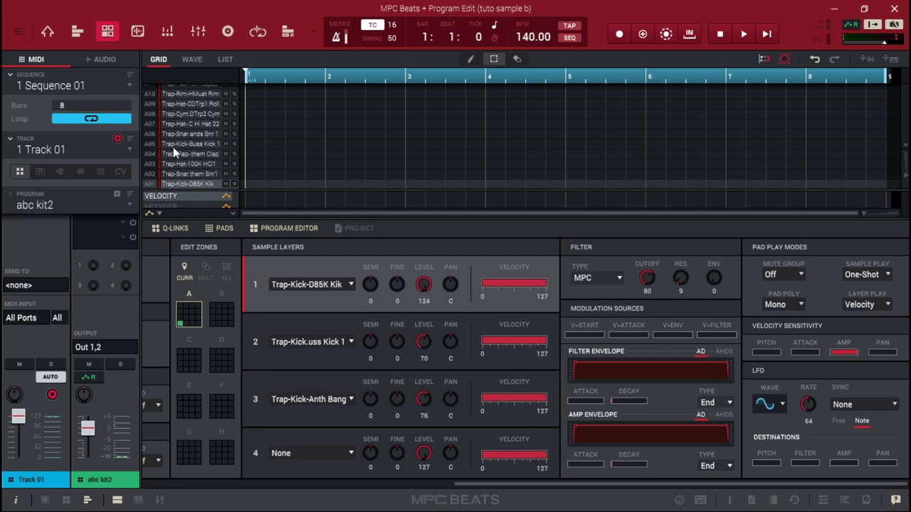
# Return to main mode and delete Program 001 from the project
pyautogui.click(47, 31)
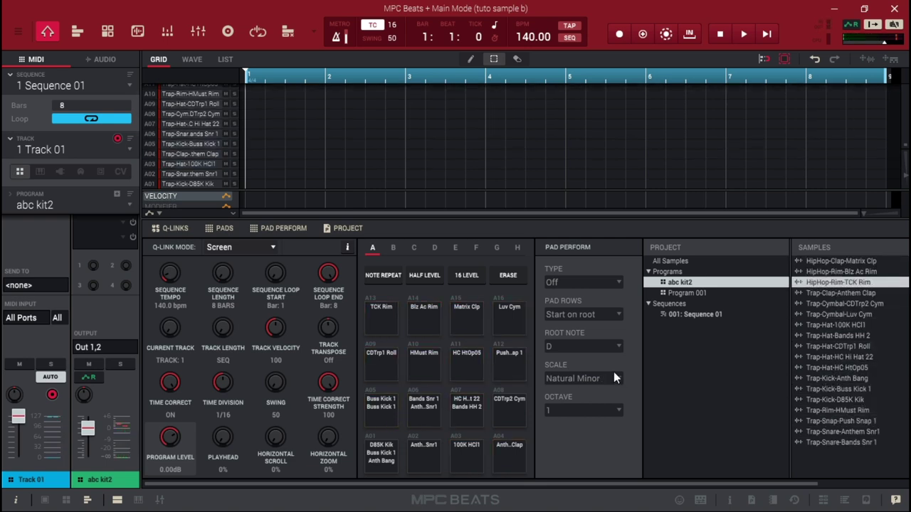
pyautogui.click(682, 294)
pyautogui.rightClick(681, 294)
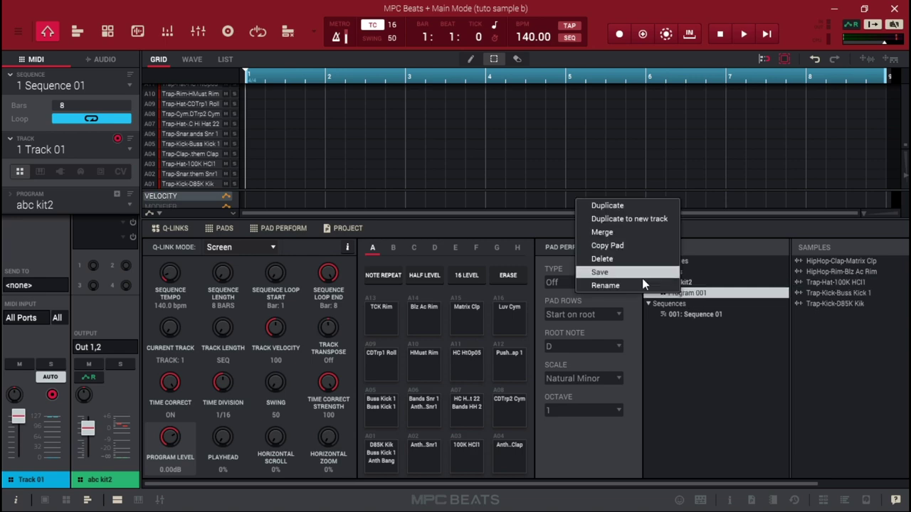
pyautogui.click(636, 258)
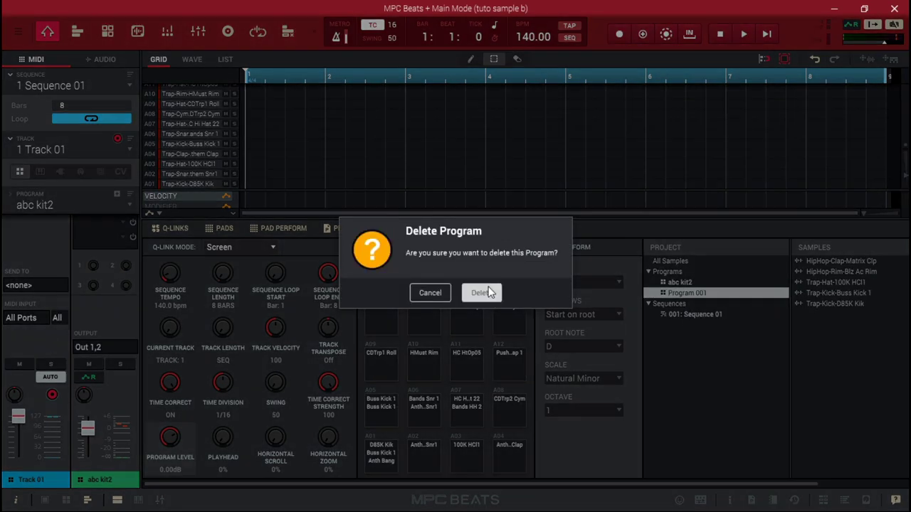
pyautogui.click(488, 293)
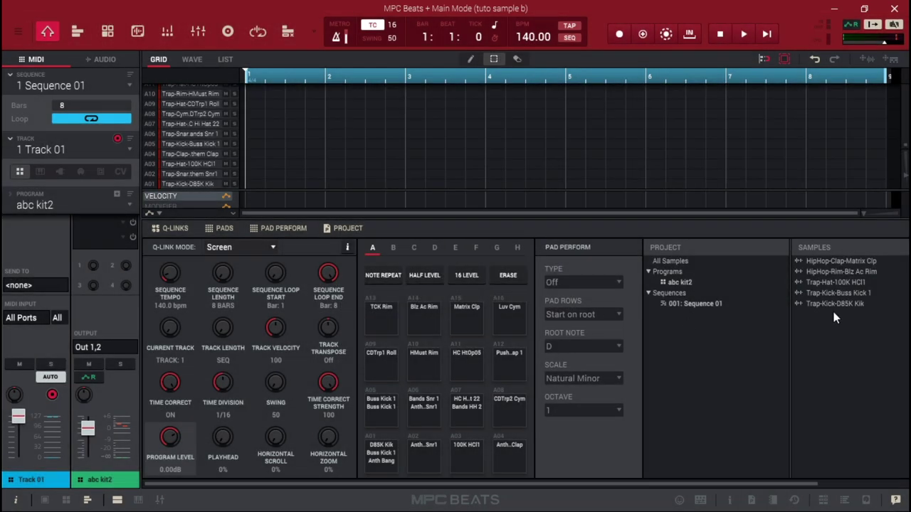
# List all project samples and place CJG_120_Fm_Romantic_Electric_Guitar_2_LOFI at bar 1 of the audio track Audio 001
pyautogui.click(673, 262)
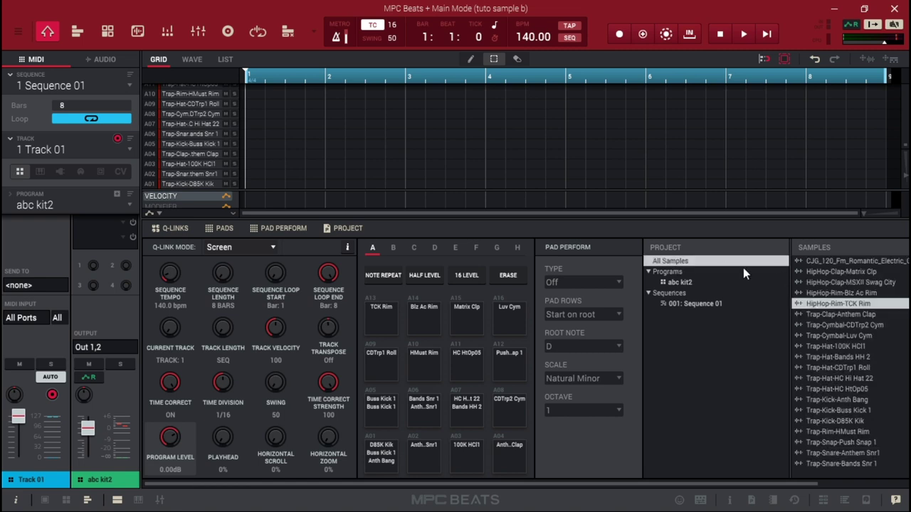
pyautogui.click(822, 261)
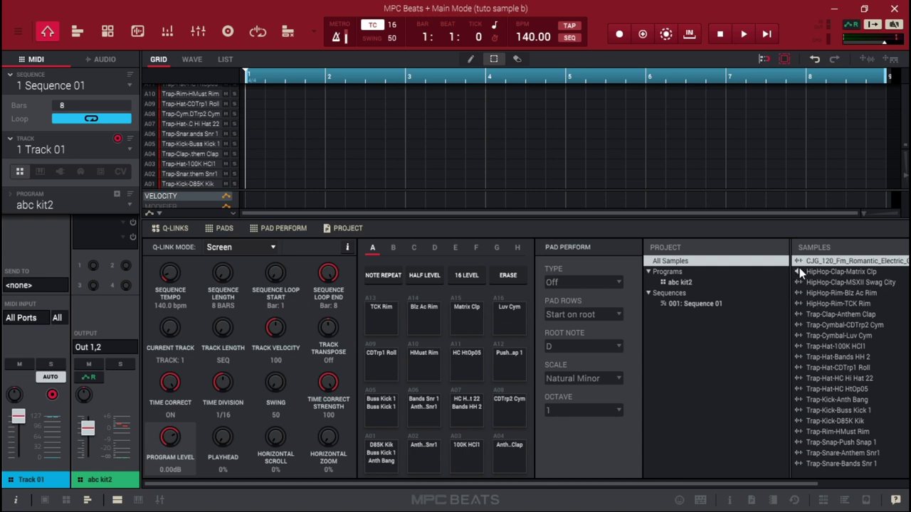
pyautogui.click(103, 60)
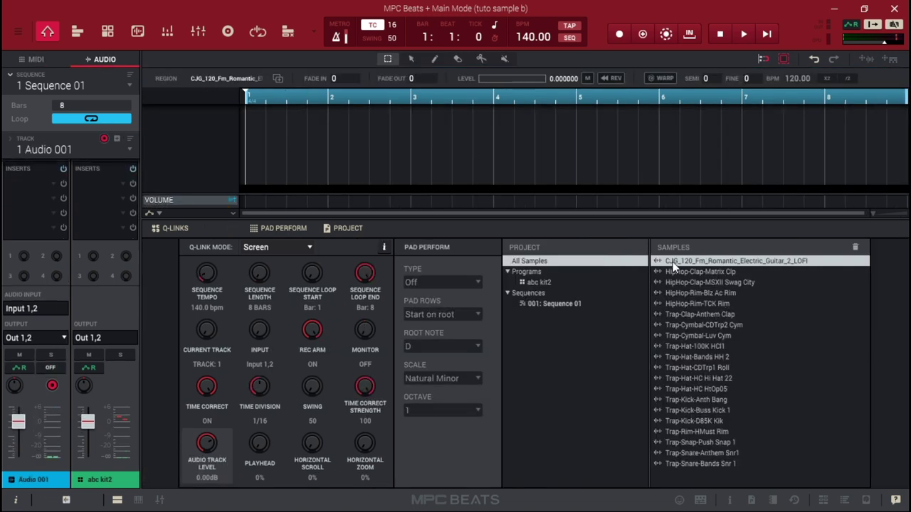
pyautogui.moveTo(673, 266); pyautogui.dragTo(243, 147)
pyautogui.click(245, 145)
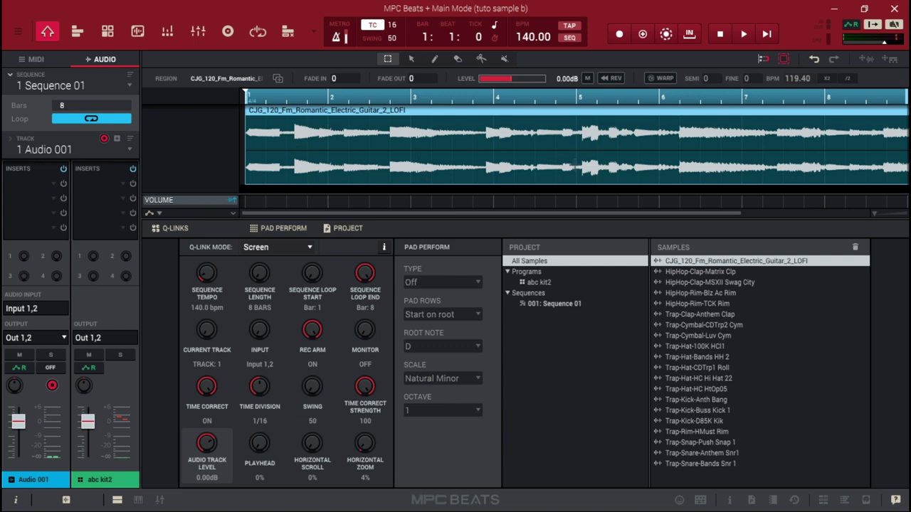
# Check the full length of the guitar region against the eight-bar sequence and play its beginning
pyautogui.click(873, 214)
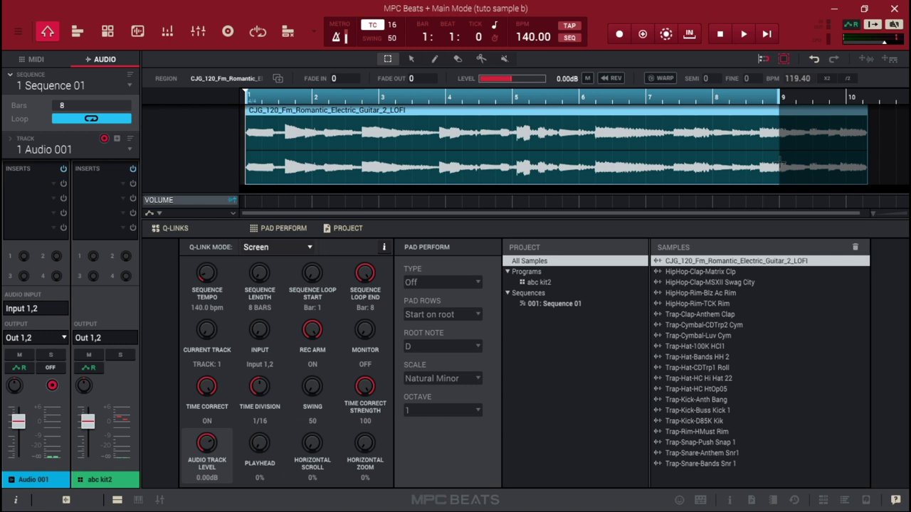
pyautogui.press('space')
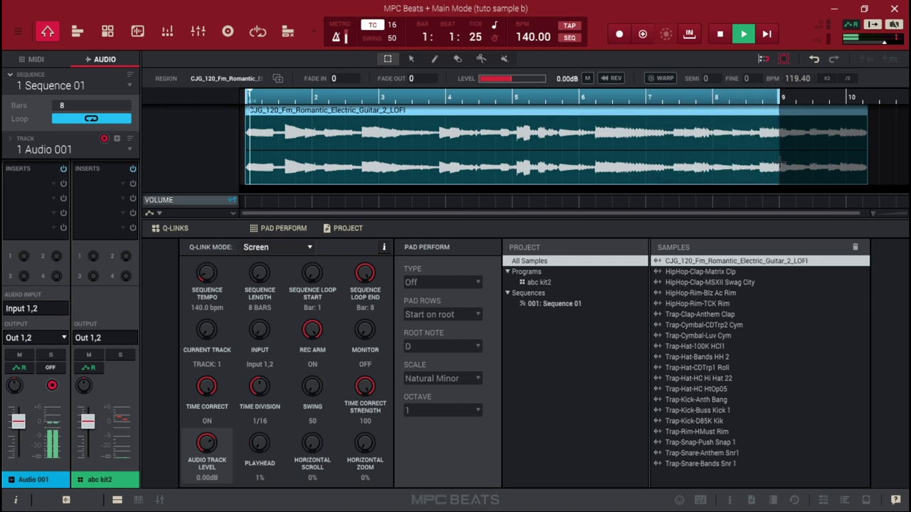
pyautogui.press('space')
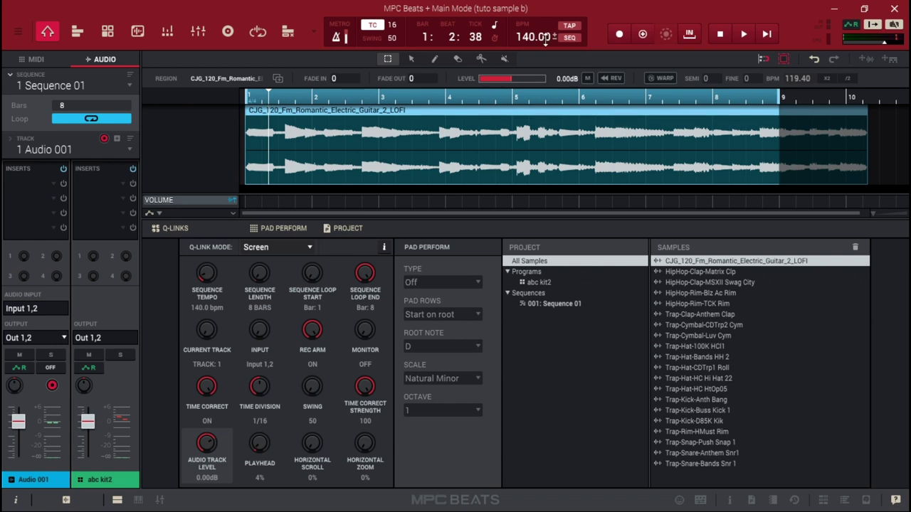
# Enable Warp on the guitar region, set its BPM to 120, and play back the result
pyautogui.click(663, 79)
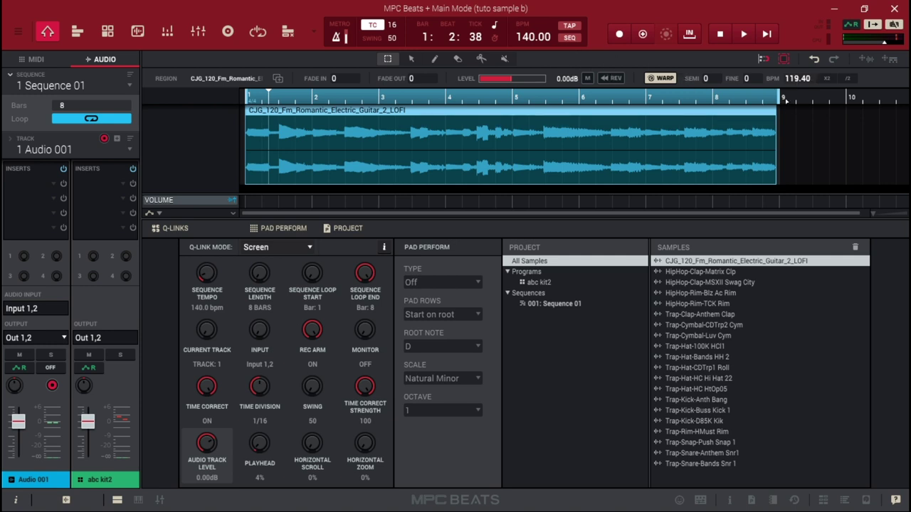
pyautogui.doubleClick(797, 78)
pyautogui.write('120')
pyautogui.press('Return')
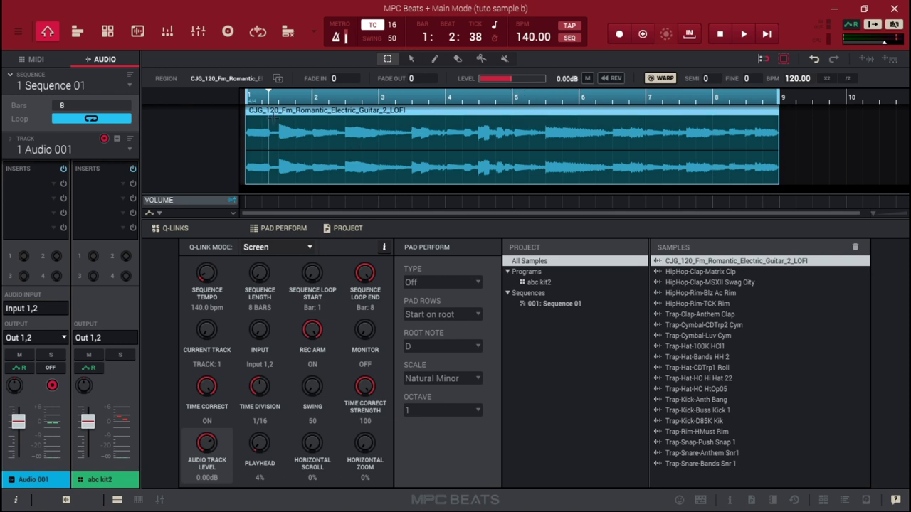
pyautogui.press('space')
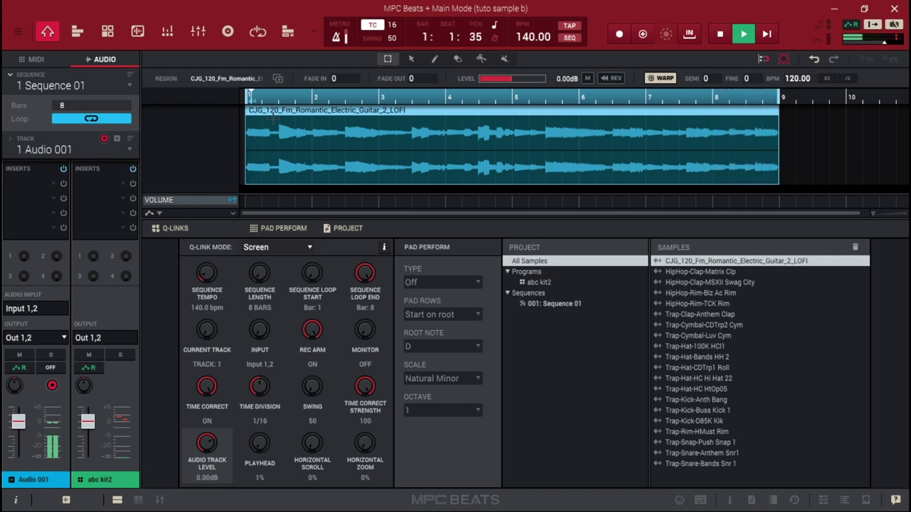
pyautogui.press('space')
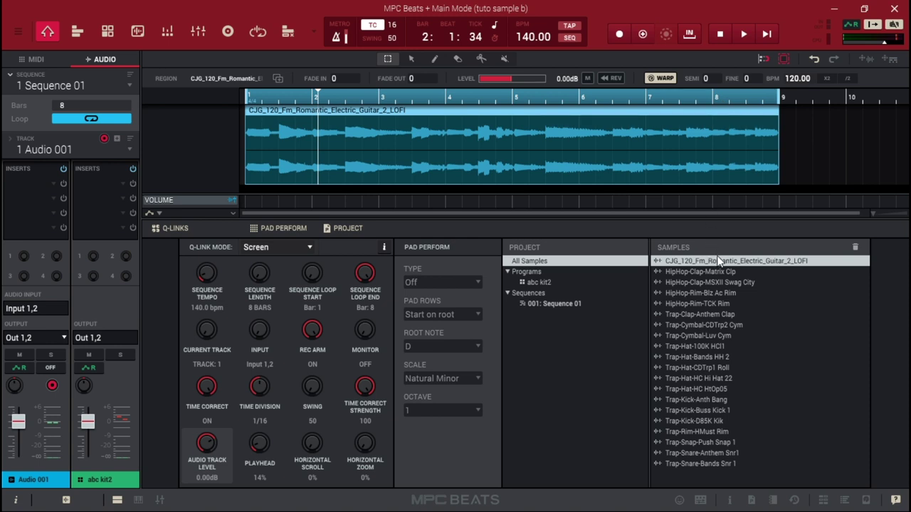
# Bounce the warped guitar region from Audio 001 to a new sample in the project
pyautogui.click(870, 58)
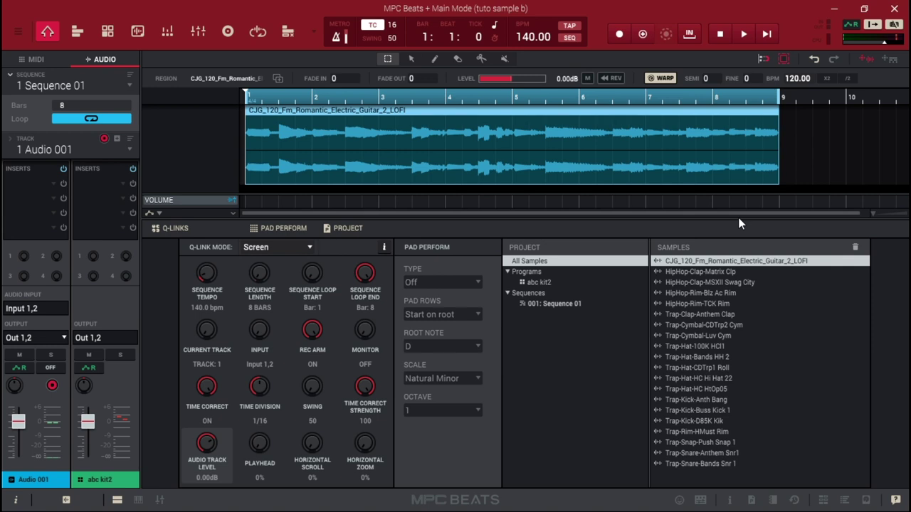
pyautogui.click(869, 57)
pyautogui.moveTo(859, 131); pyautogui.dragTo(742, 278)
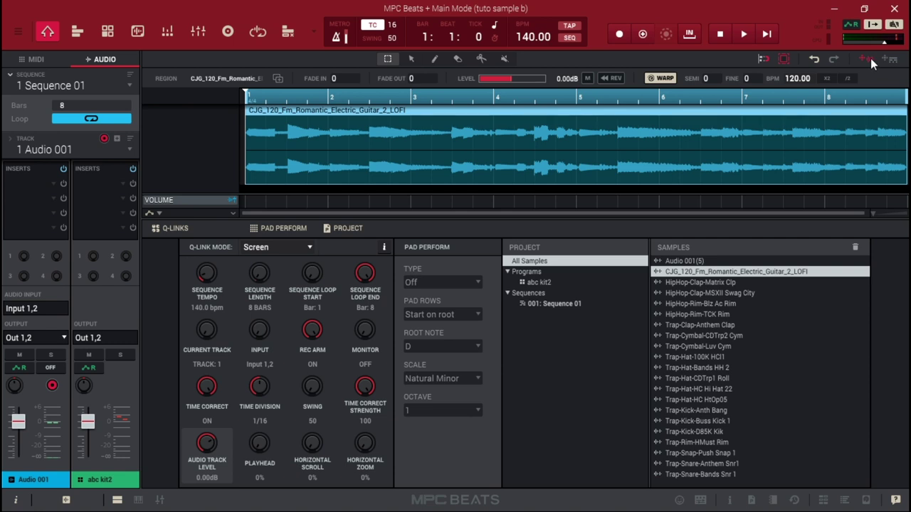
pyautogui.click(865, 10)
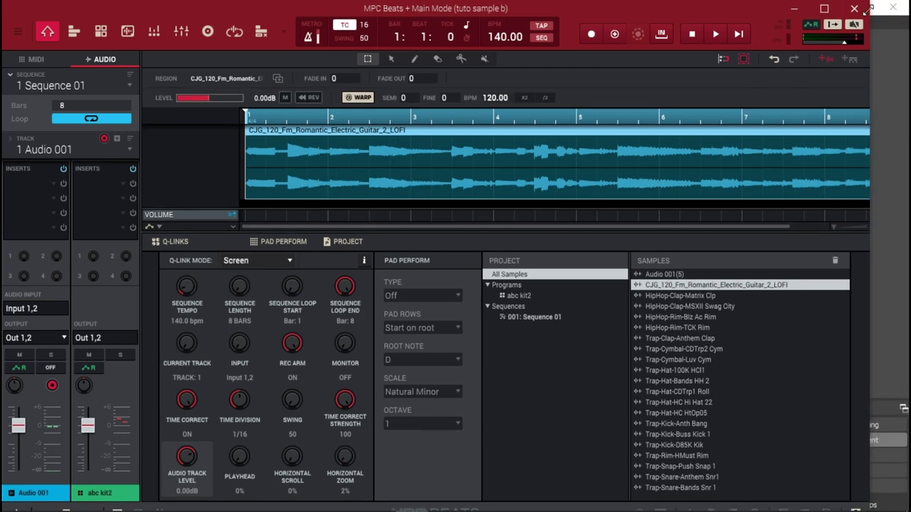
pyautogui.click(824, 9)
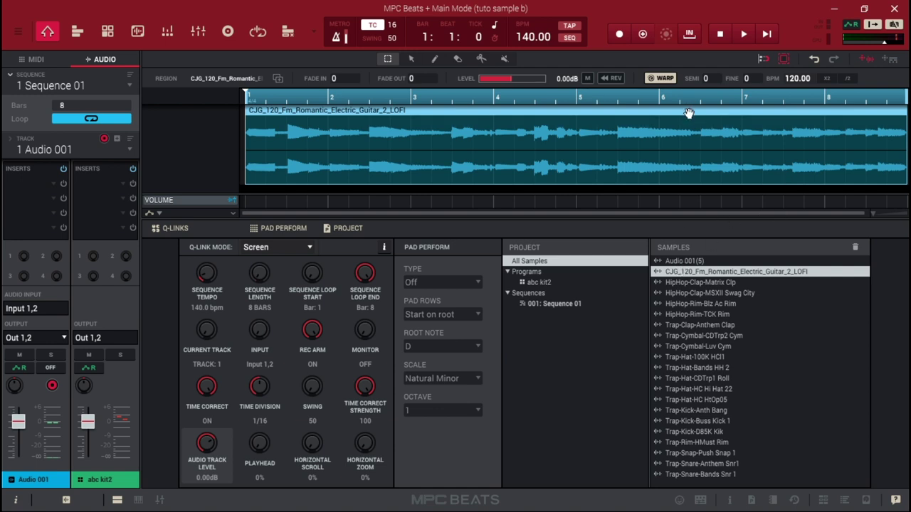
# Replace the guitar region on the audio track with the Audio 001(5) sample at bar 1 and play it
pyautogui.press('Delete')
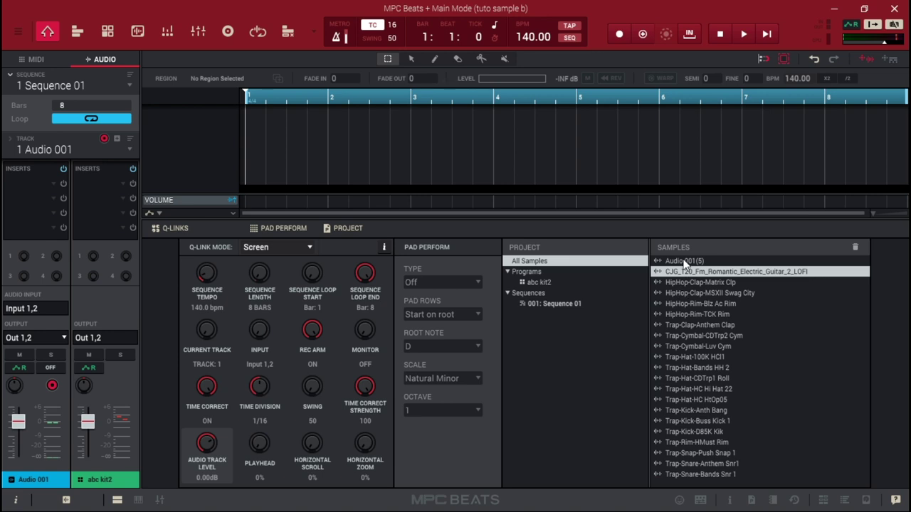
pyautogui.moveTo(684, 263); pyautogui.dragTo(251, 143)
pyautogui.click(247, 141)
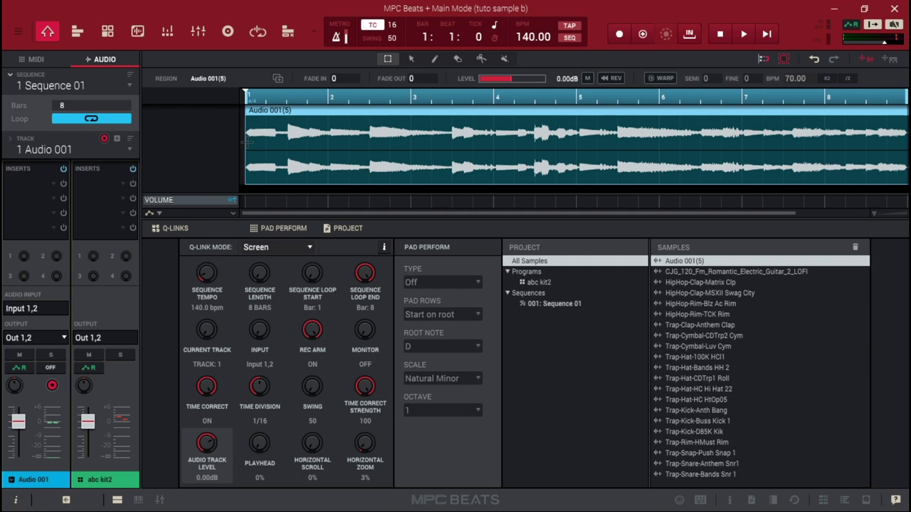
pyautogui.press('space')
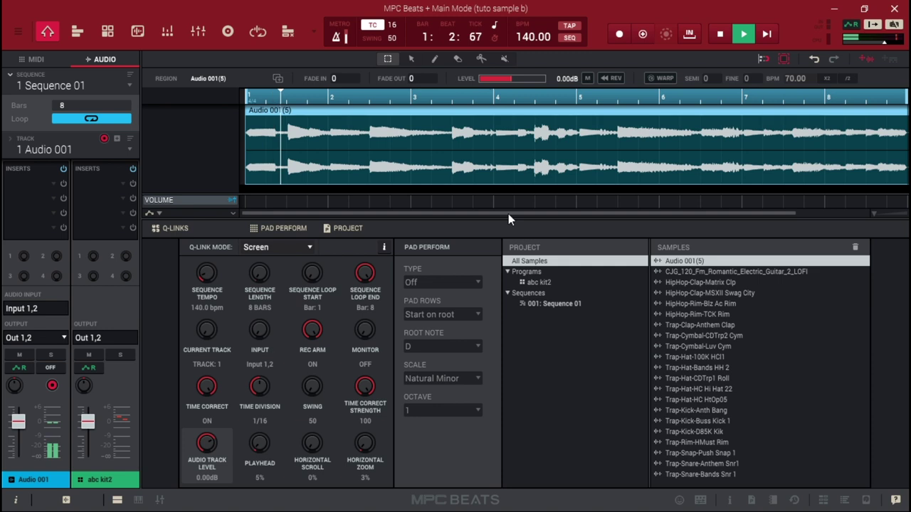
pyautogui.press('space')
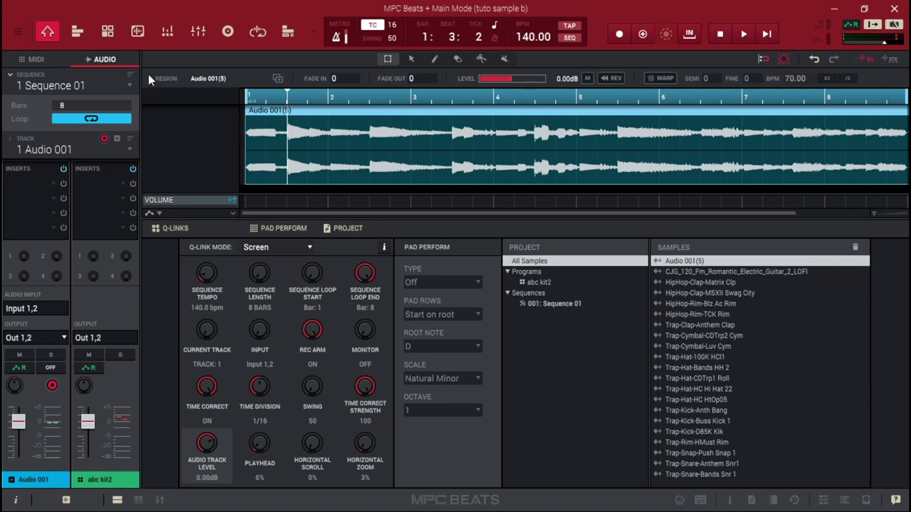
# In Sample Edit, move the end point of Audio 001(5) to 604428 and discard the audio beyond the markers
pyautogui.click(140, 32)
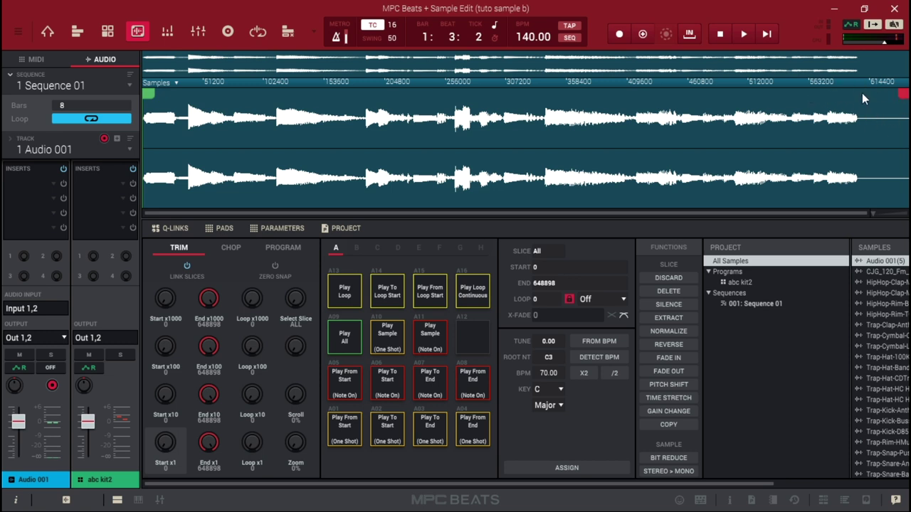
pyautogui.moveTo(901, 93); pyautogui.dragTo(850, 94)
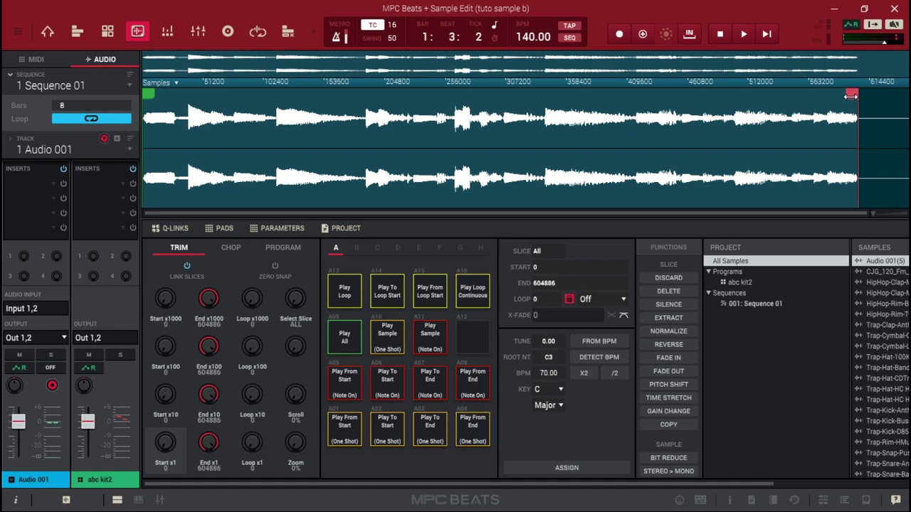
pyautogui.scroll(5, 876, 214)
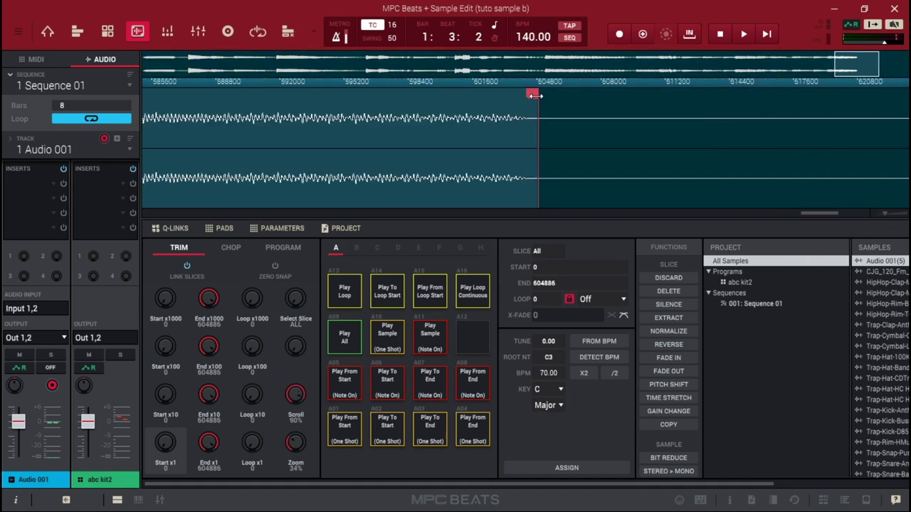
pyautogui.moveTo(532, 95); pyautogui.dragTo(524, 94)
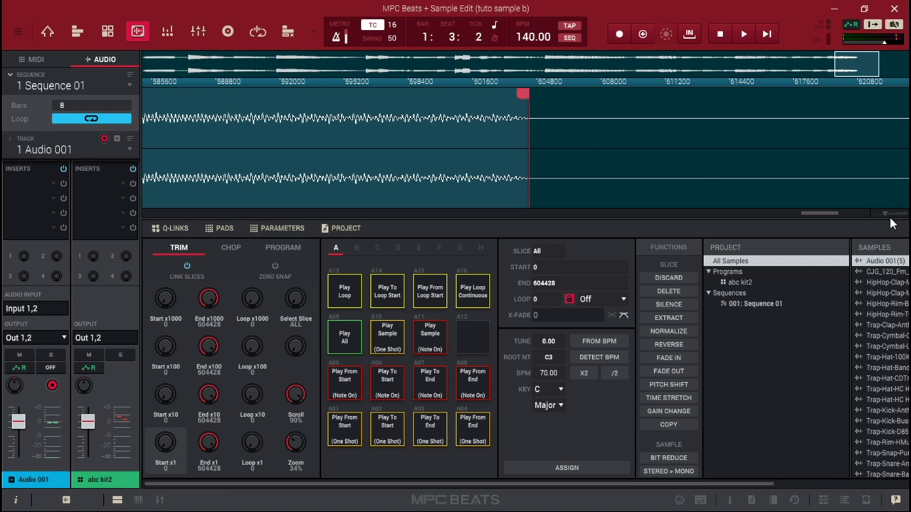
pyautogui.scroll(-5, 868, 212)
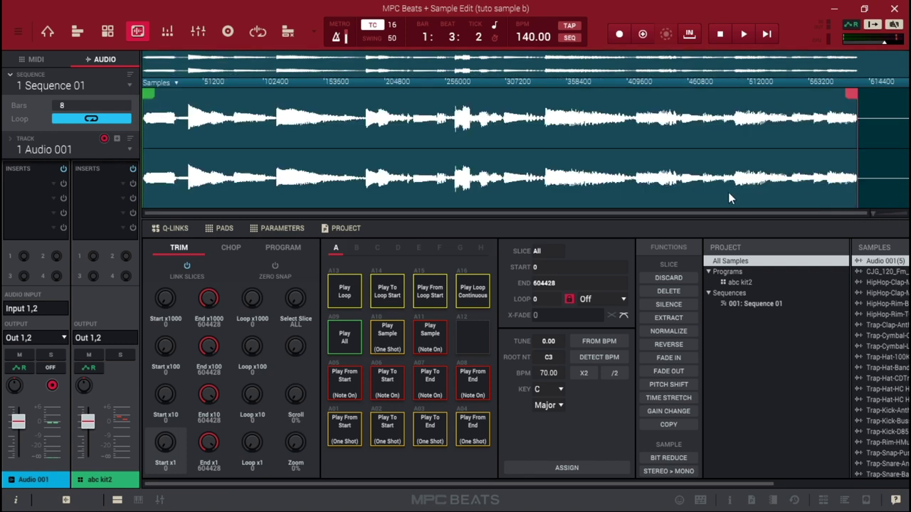
pyautogui.click(668, 277)
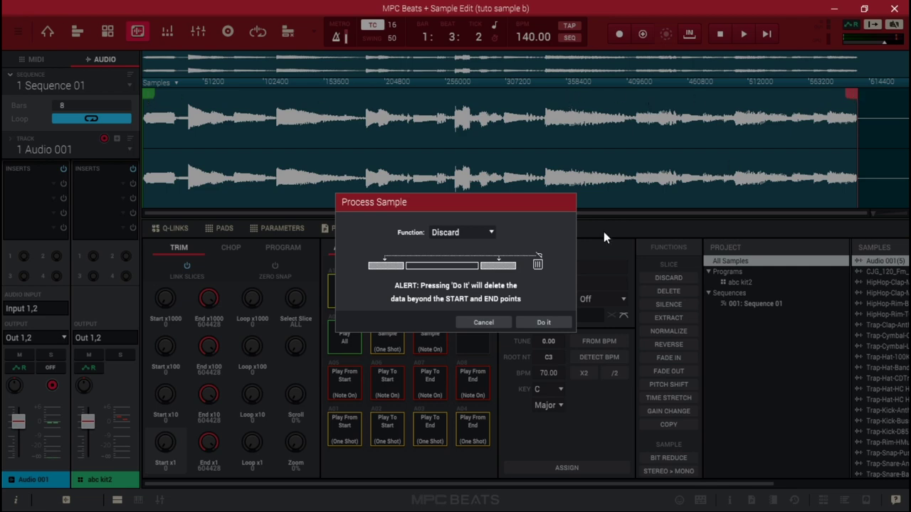
pyautogui.click(544, 324)
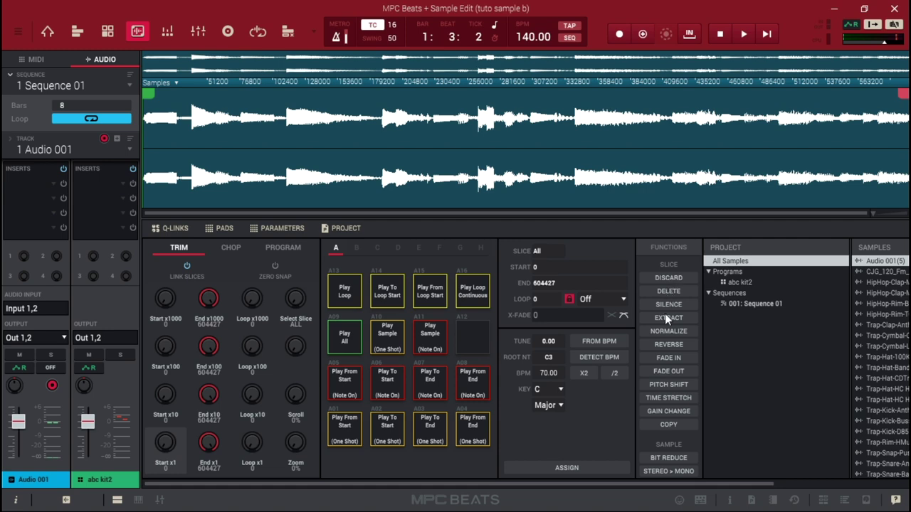
# Examine the Delete, Extract, Fade Out, Pitch Shift and Time Stretch options for the sample without applying any of them
pyautogui.click(671, 292)
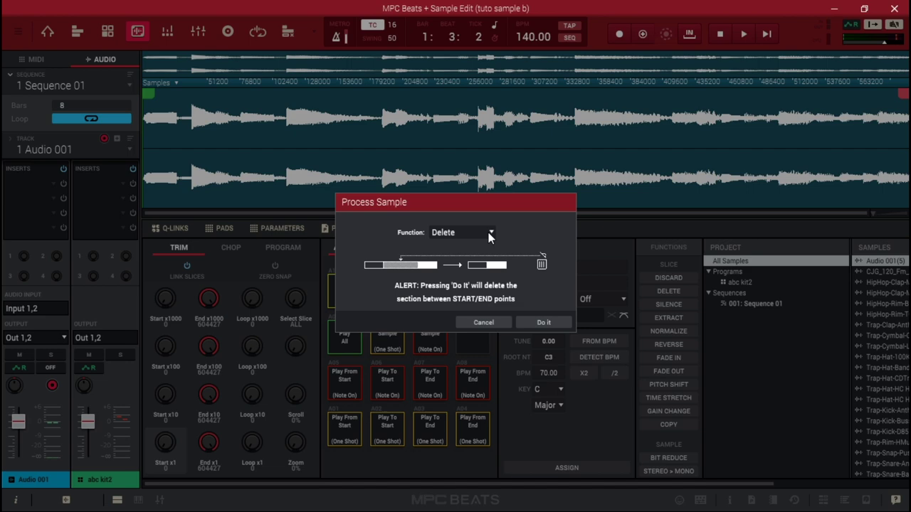
pyautogui.click(497, 323)
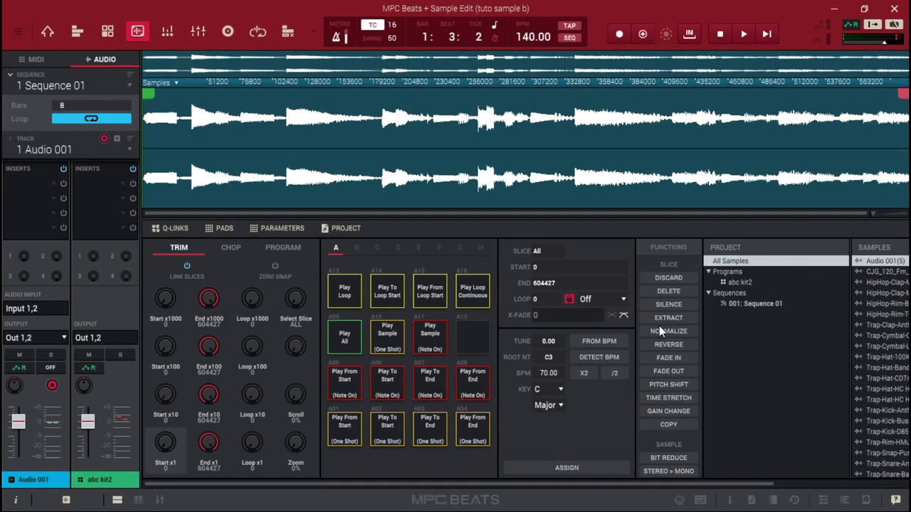
pyautogui.click(668, 318)
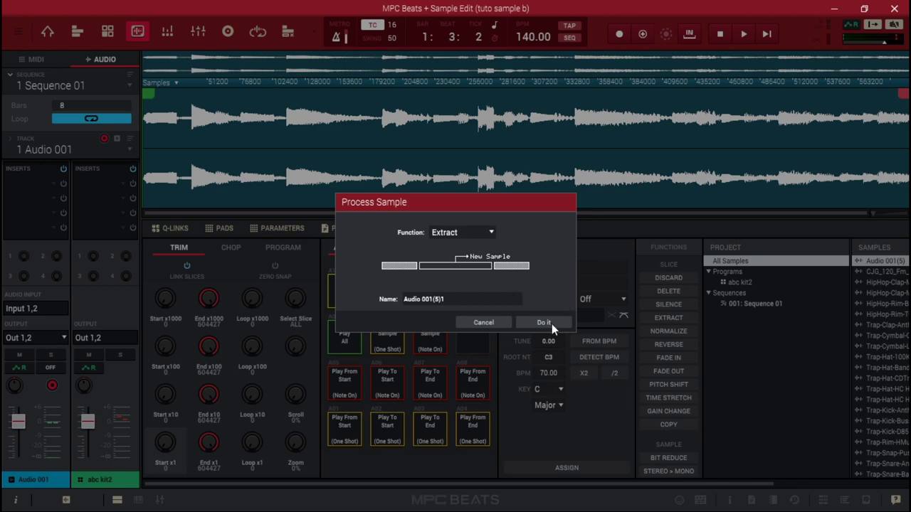
pyautogui.click(494, 322)
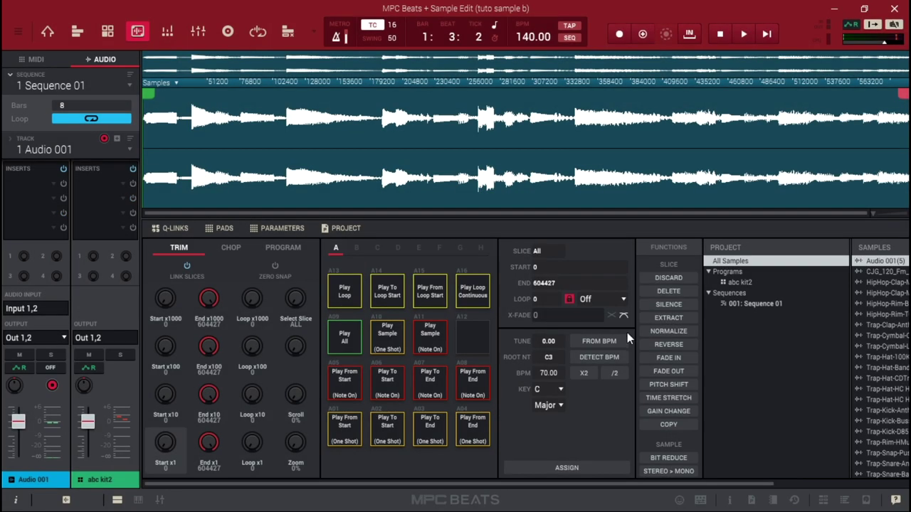
pyautogui.click(663, 371)
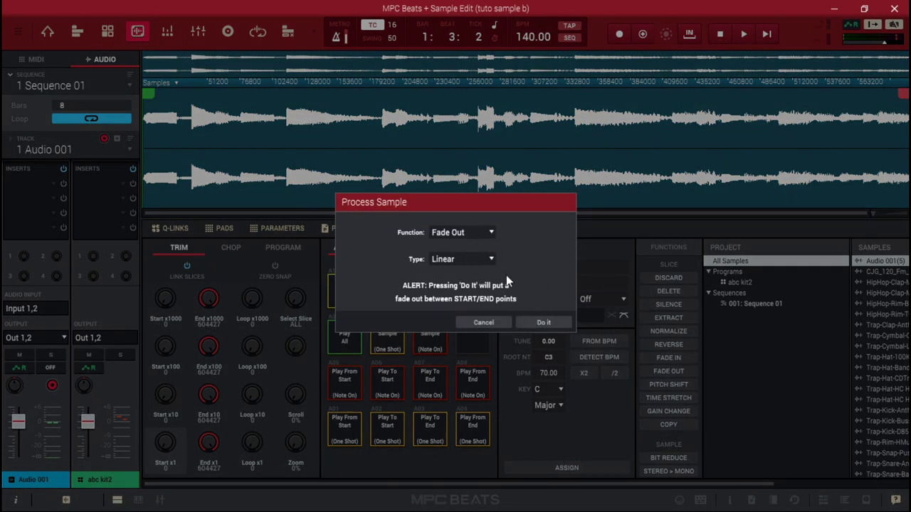
pyautogui.click(484, 258)
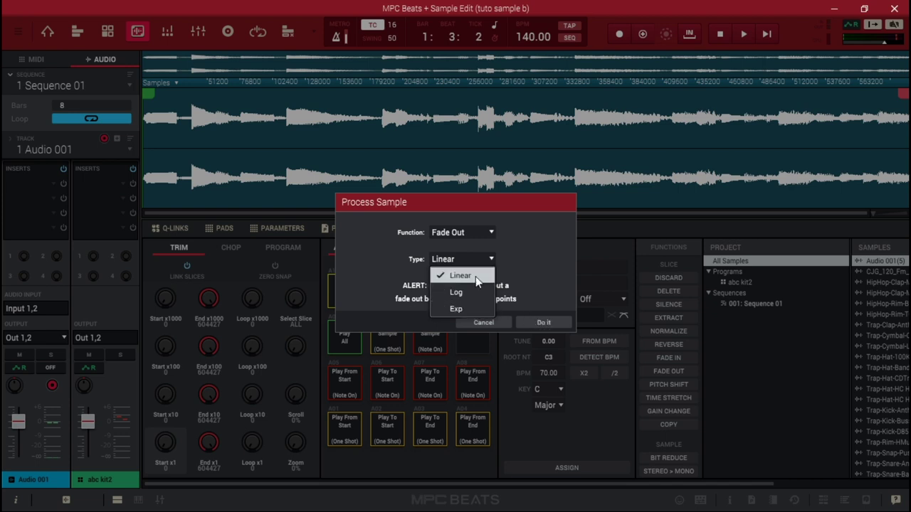
pyautogui.click(499, 325)
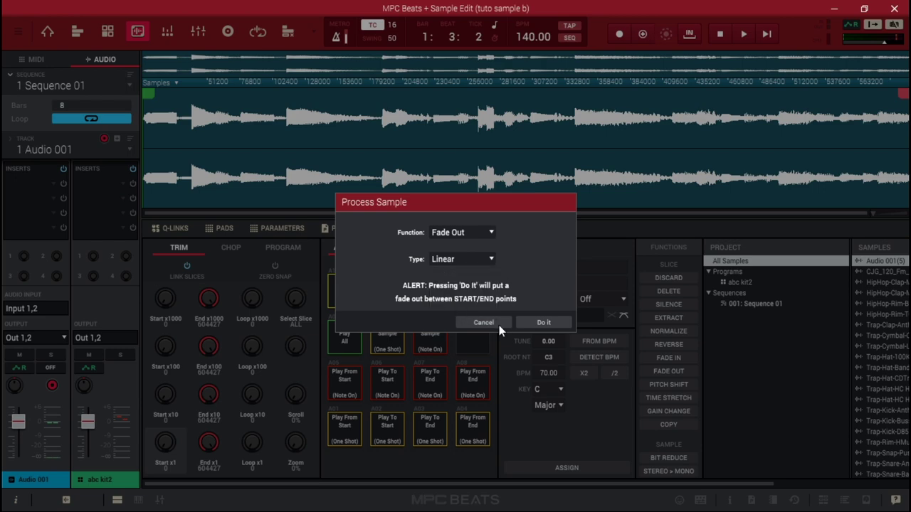
pyautogui.click(501, 320)
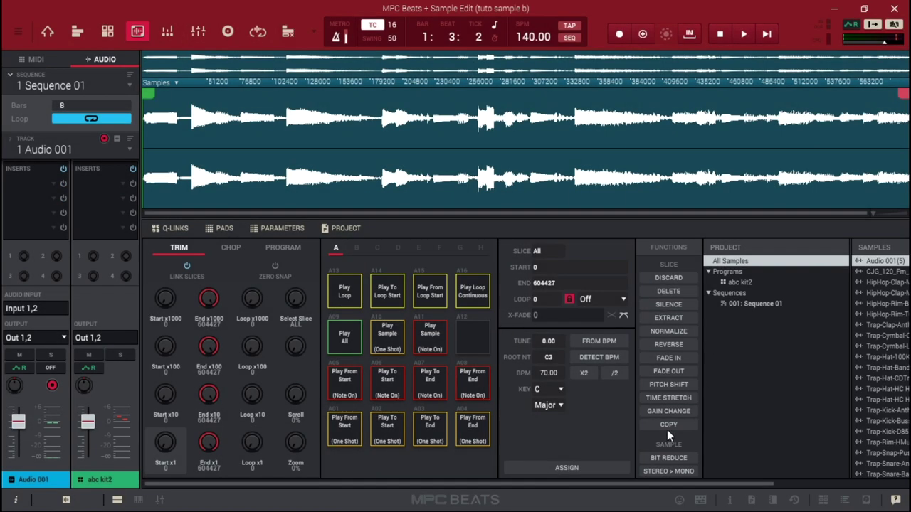
pyautogui.click(665, 384)
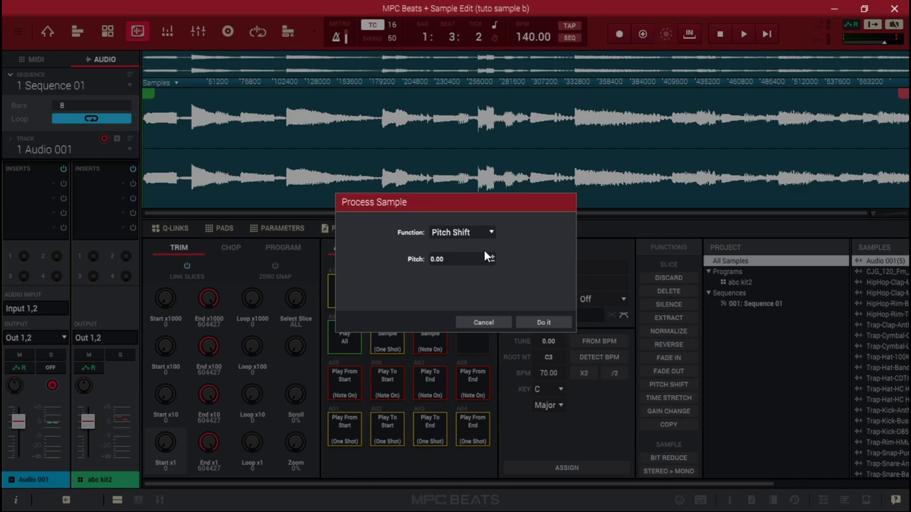
pyautogui.click(500, 323)
pyautogui.click(667, 398)
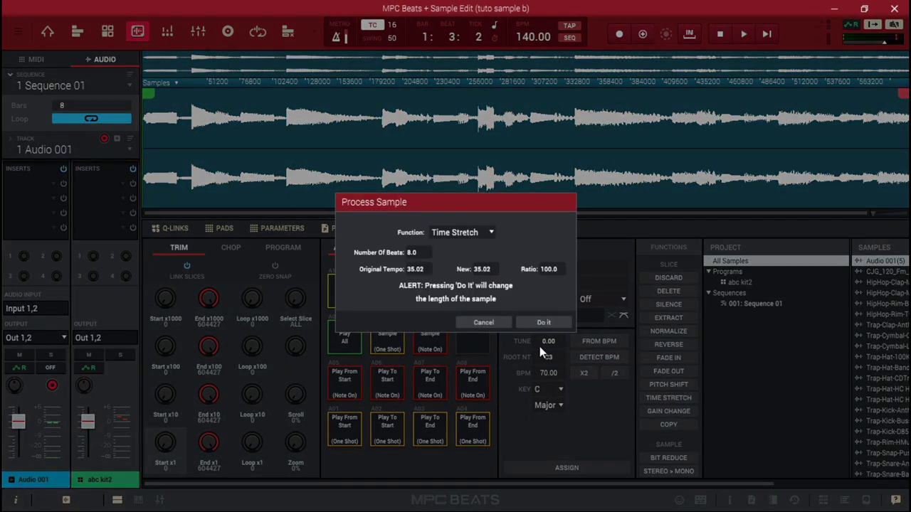
pyautogui.click(484, 322)
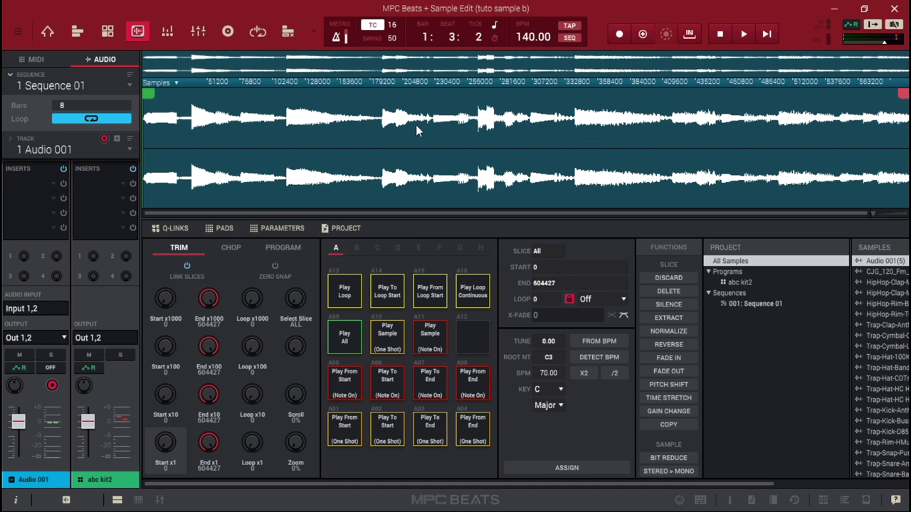
# Switch the sample editor to Chop mode for Audio 001(5)
pyautogui.click(231, 247)
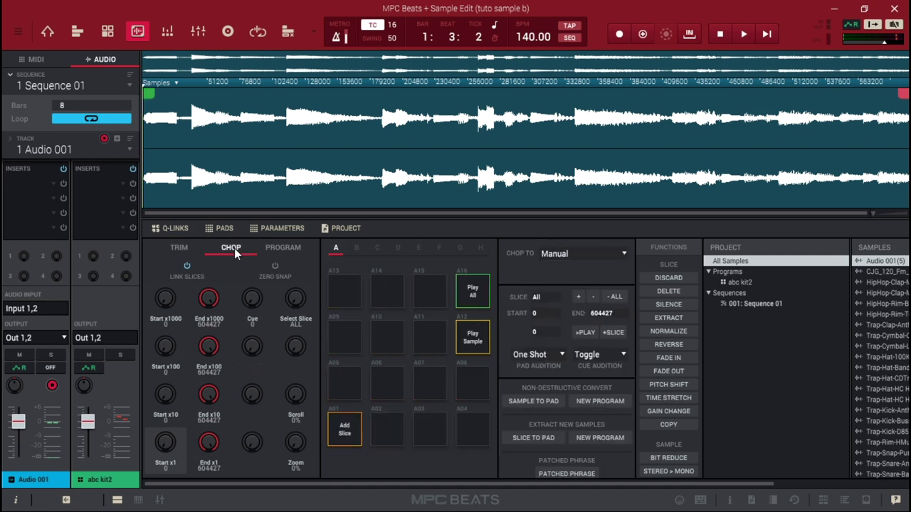